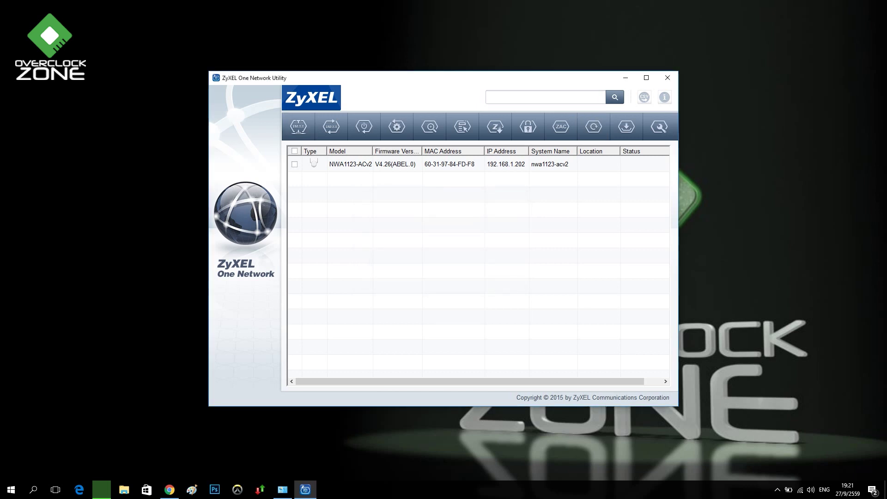
Select the NWA1123-ACv2 at 192.168.1.202 in the discovered device list
left_click(294, 164)
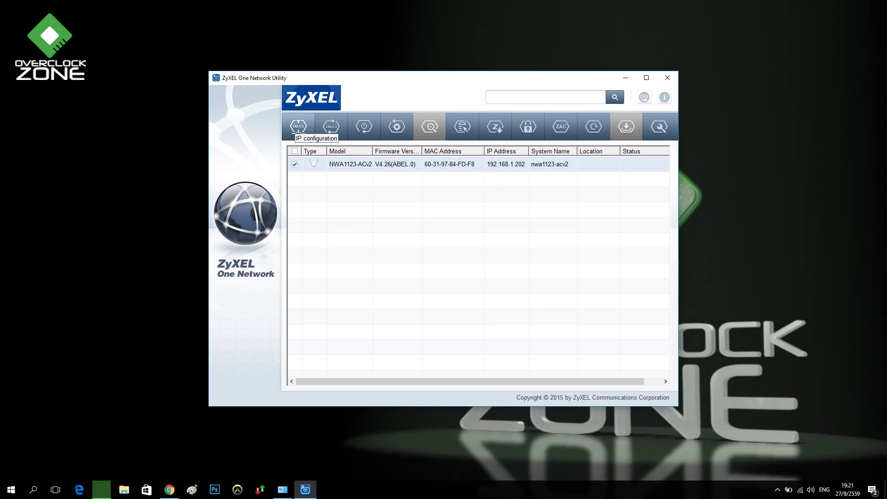
left_click(299, 127)
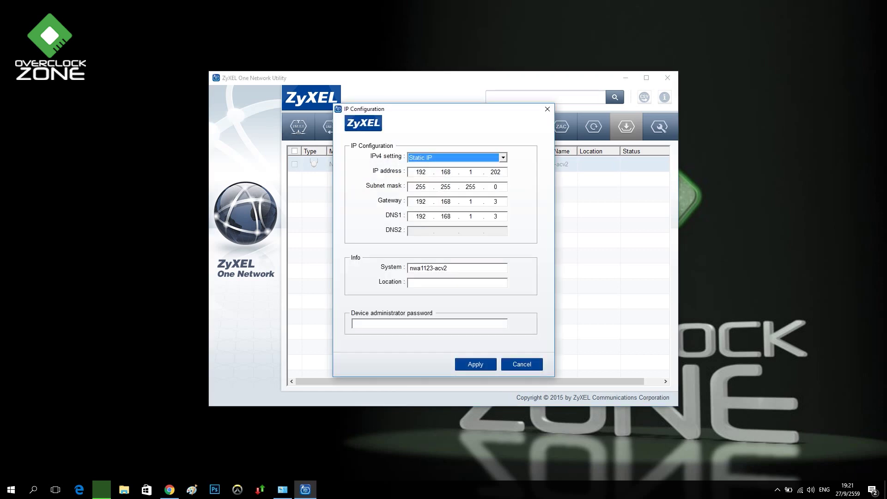
left_click(503, 157)
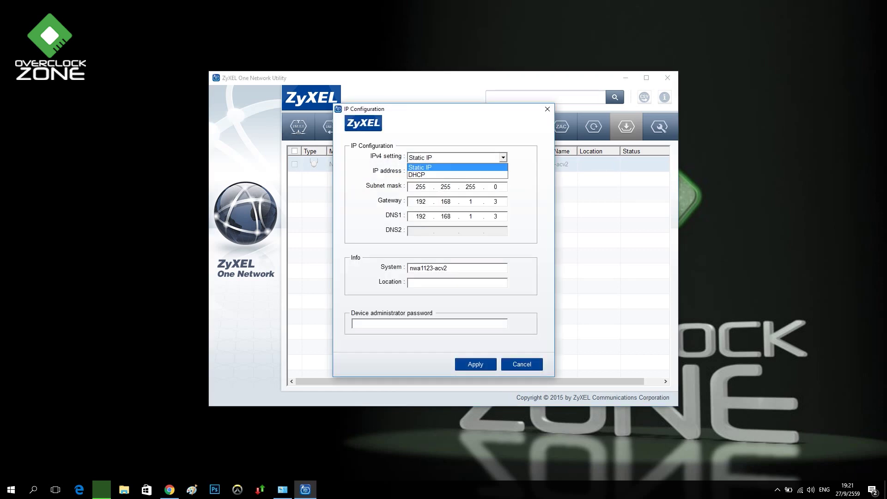
key("Return")
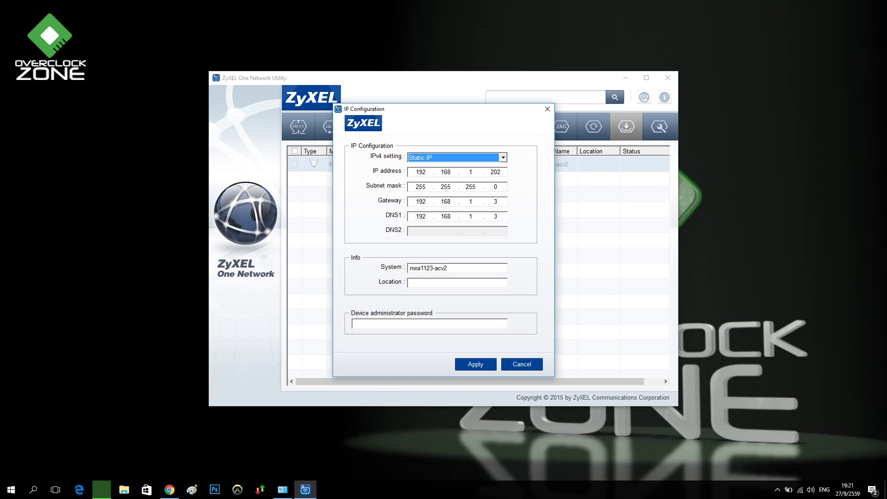
key("Tab")
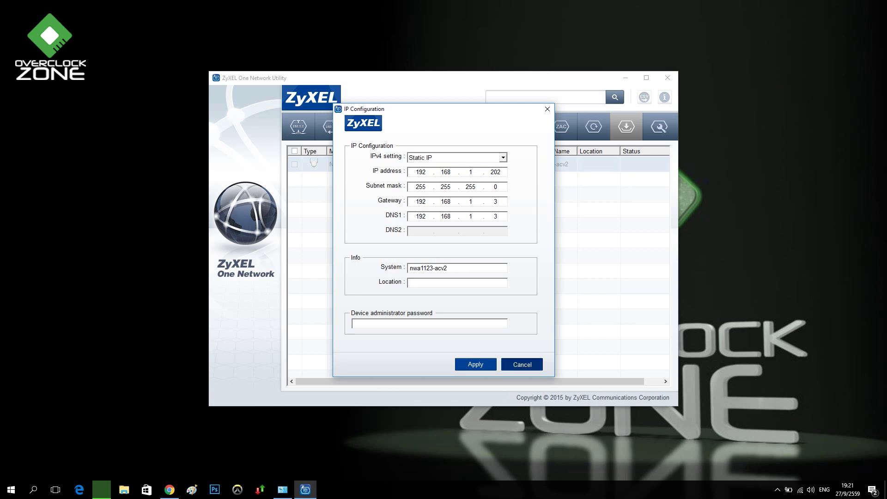
key("Escape")
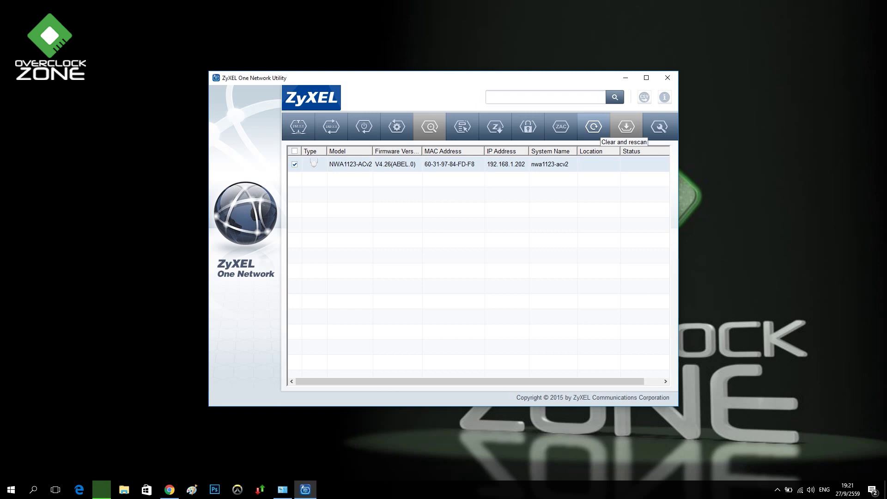
Review the utility's network adapter and locator LED settings, then close them unchanged
left_click(659, 126)
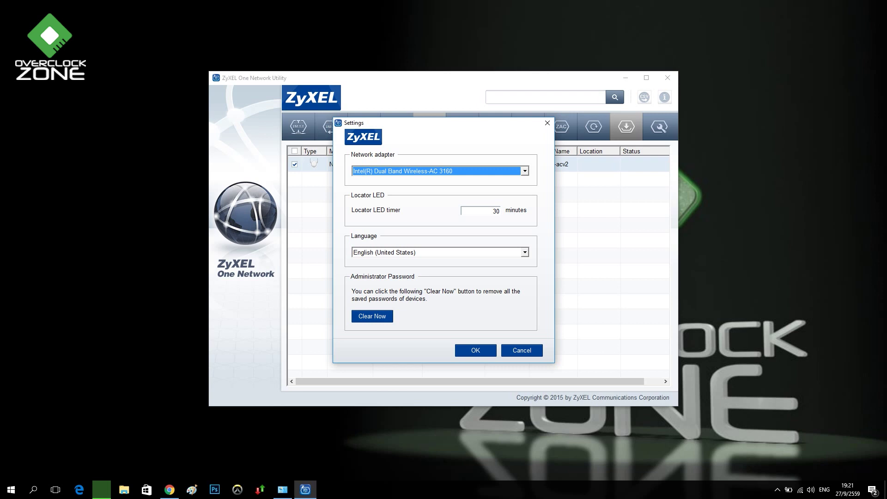
key("alt+Down")
key("Escape")
key("Tab")
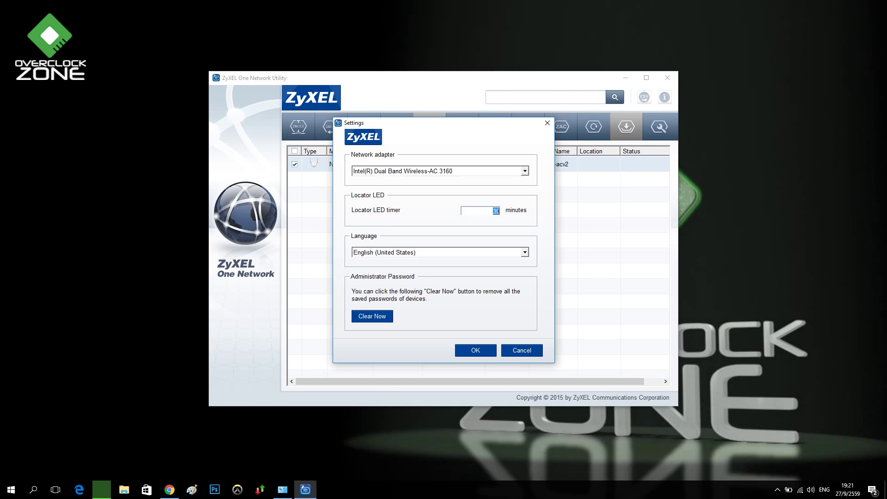
left_click(521, 350)
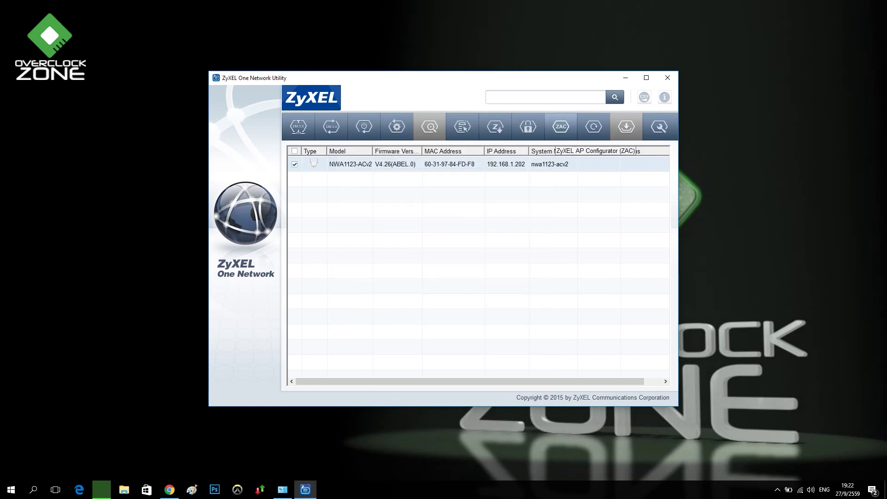
Launch ZyXEL AP Configurator with the NWA1123-ACv2 chosen in discovery and the device list
left_click(561, 126)
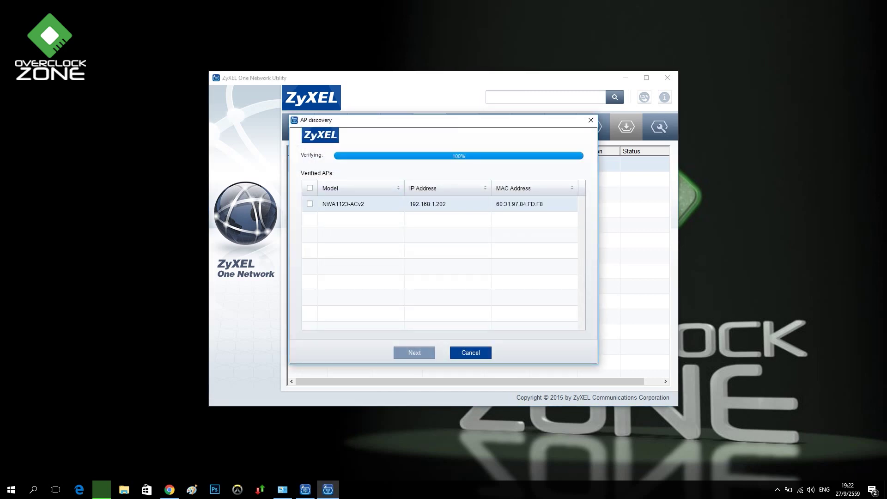
left_click(309, 204)
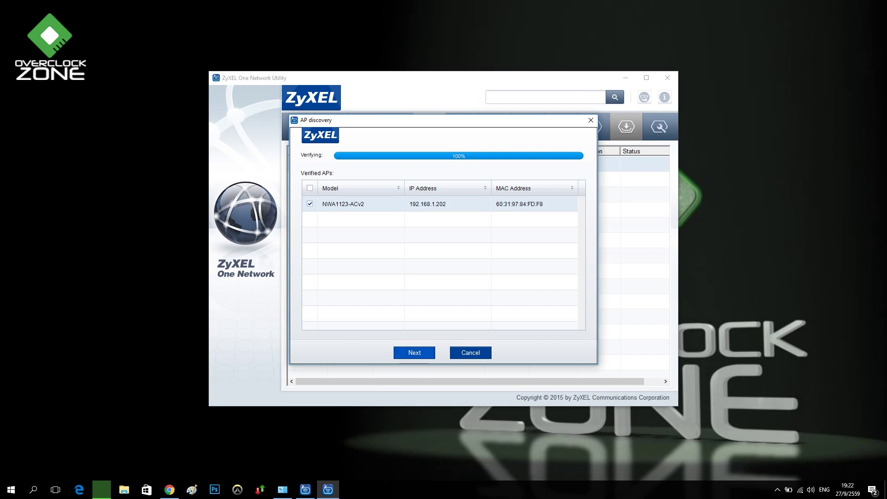
key("Return")
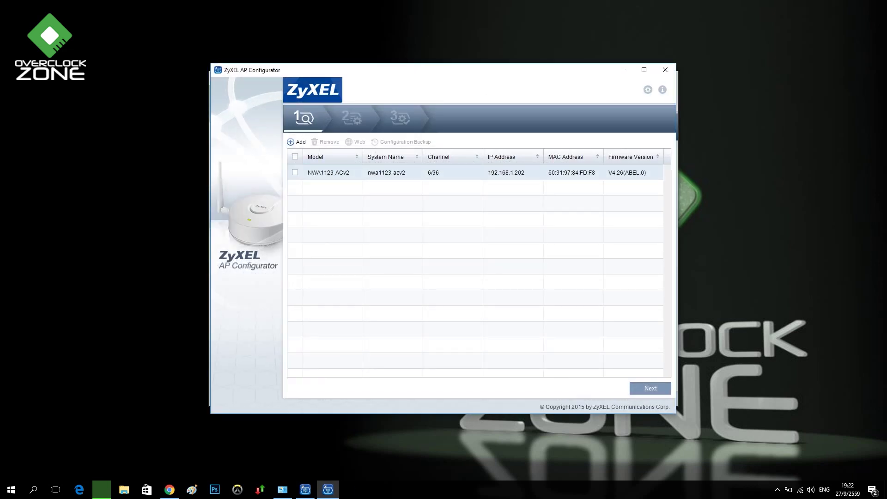
left_click(295, 172)
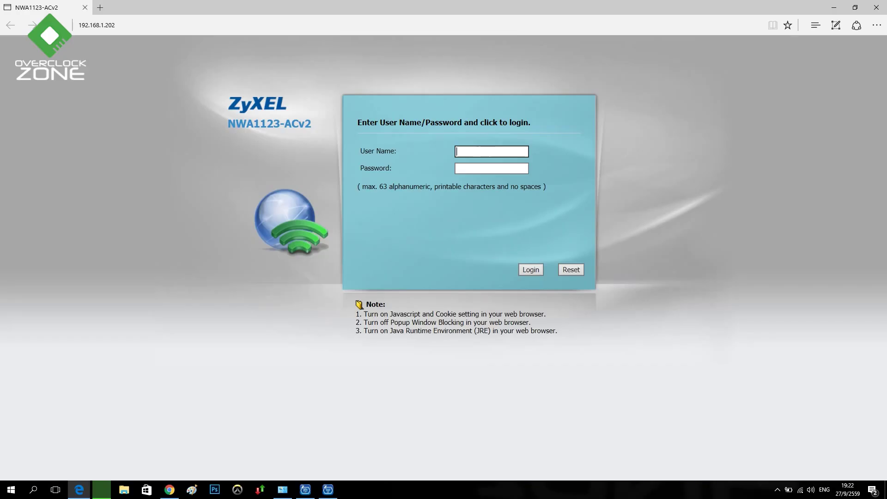
Sign in to the access point's web admin with the admin username and password, dismissing the warning
type("admin")
key("Tab")
key("Return")
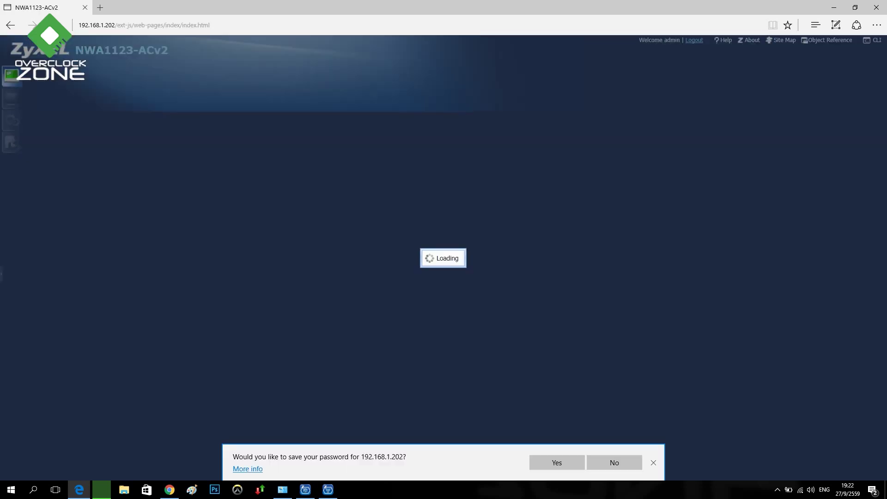
key("Return")
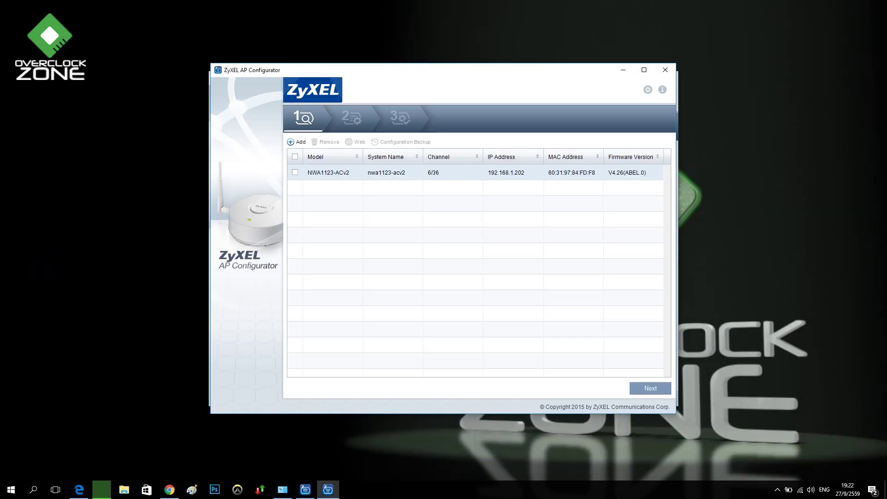
Select the NWA1123-ACv2, continue, and log in with the admin credentials to reach SSID profiles
left_click(295, 172)
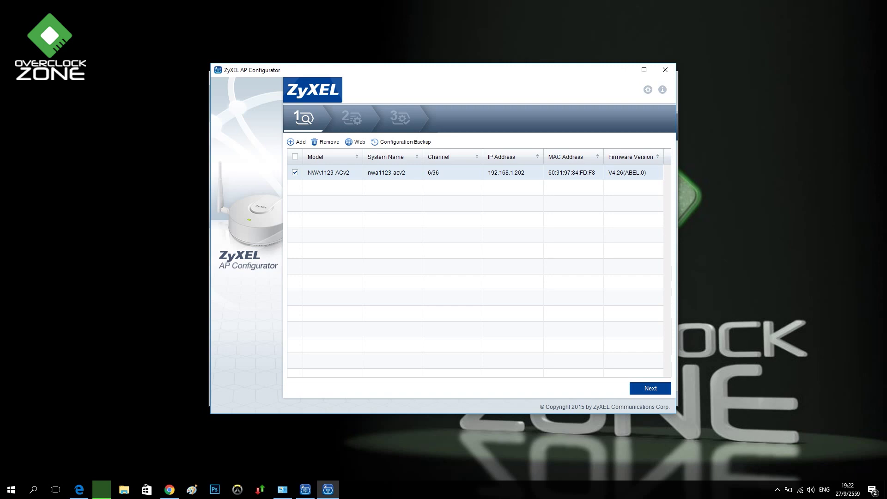
key("Return")
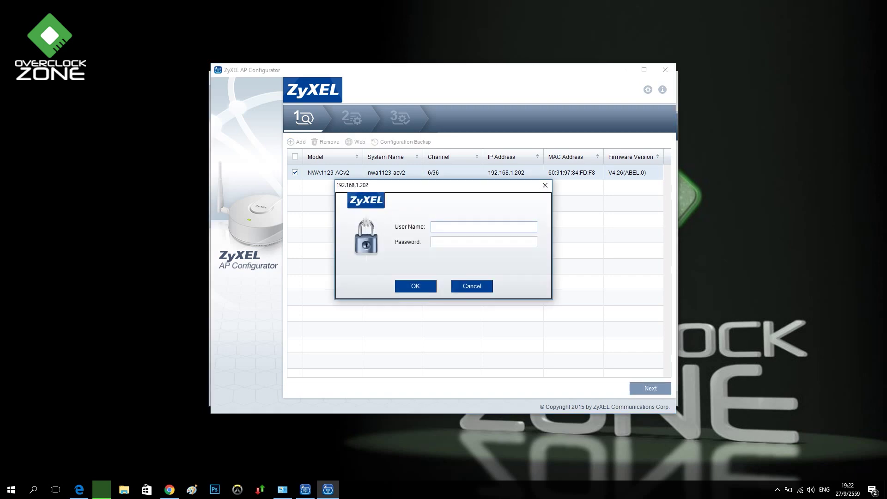
key("Return")
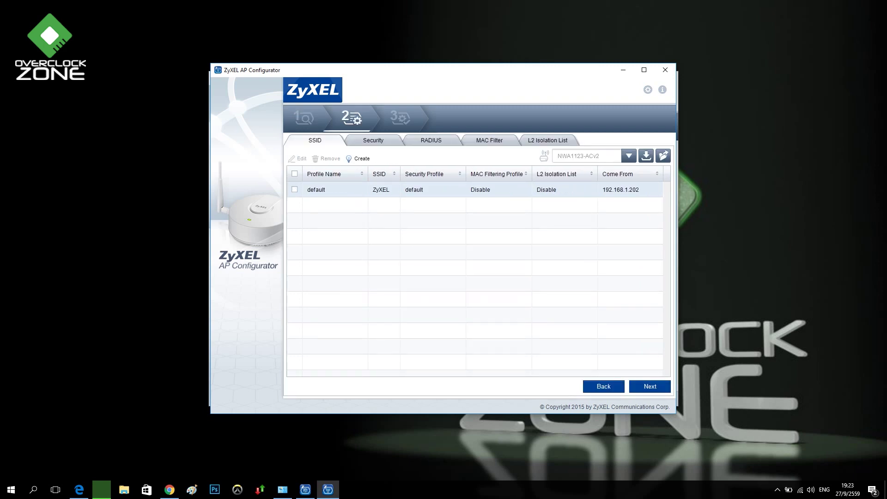
Start a new SSID profile named Test with SSID ZyXEL-OCZ
left_click(295, 189)
left_click(294, 189)
left_click(359, 158)
type("Test")
key("Tab")
type("ZyXel")
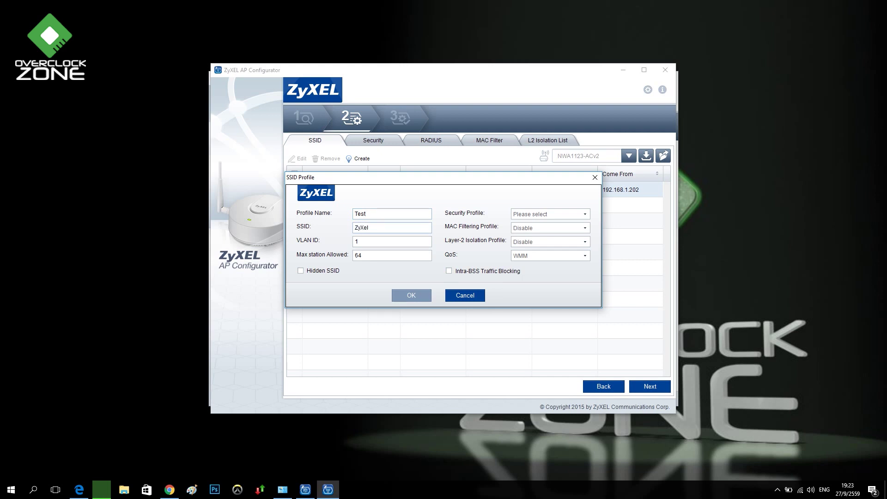
key("BackSpace")
type("EL-OCZ")
Create a WPA2 pre-shared-key security profile named Pass1 with its passphrase
left_click(550, 214)
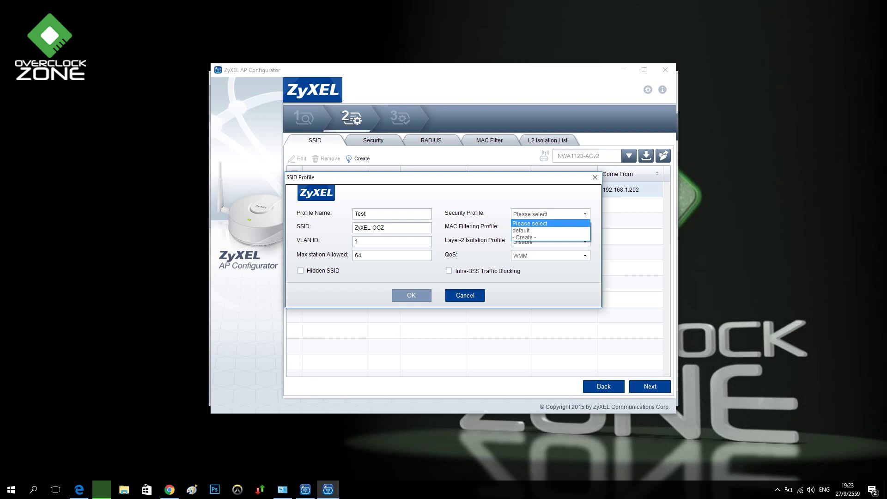
key("Down")
key("Return")
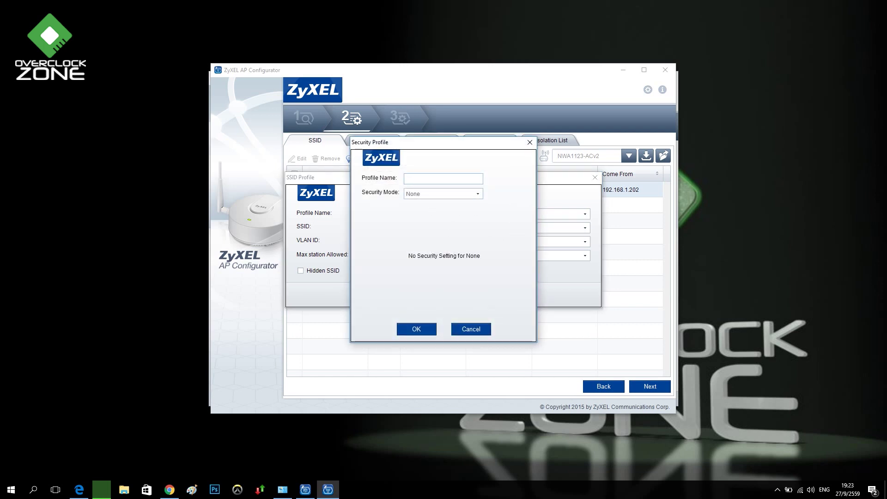
type("Pass1")
left_click(477, 194)
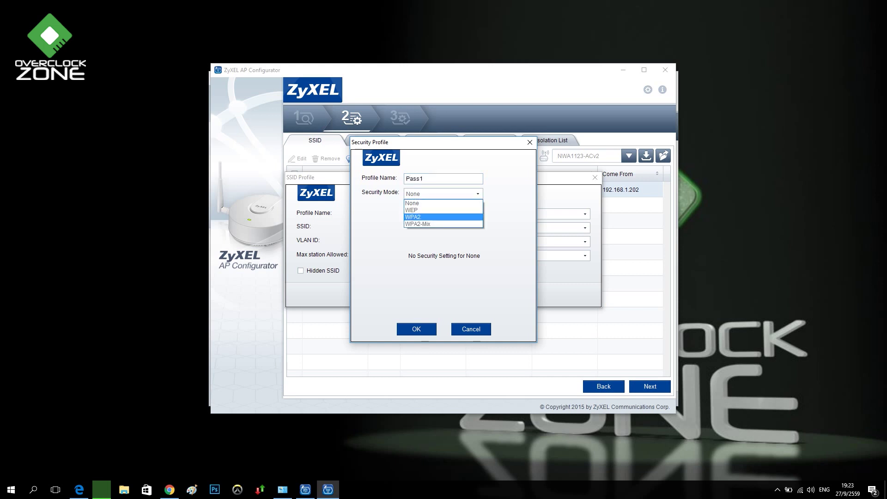
key("Return")
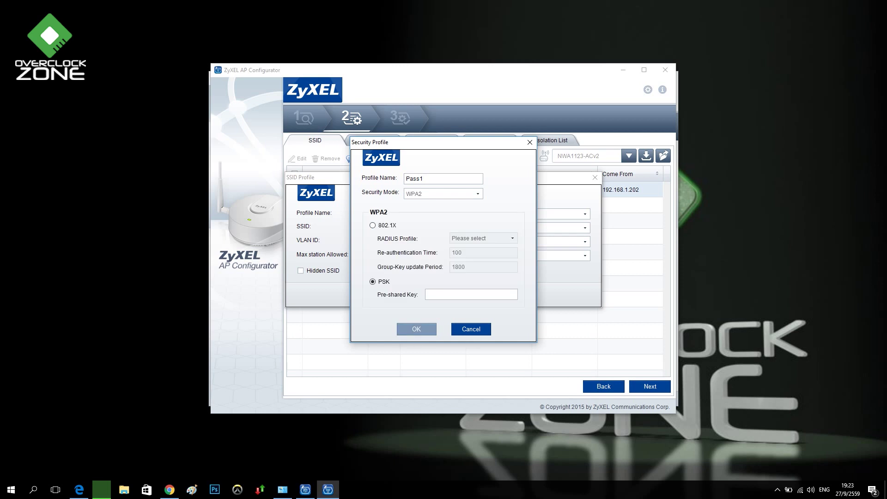
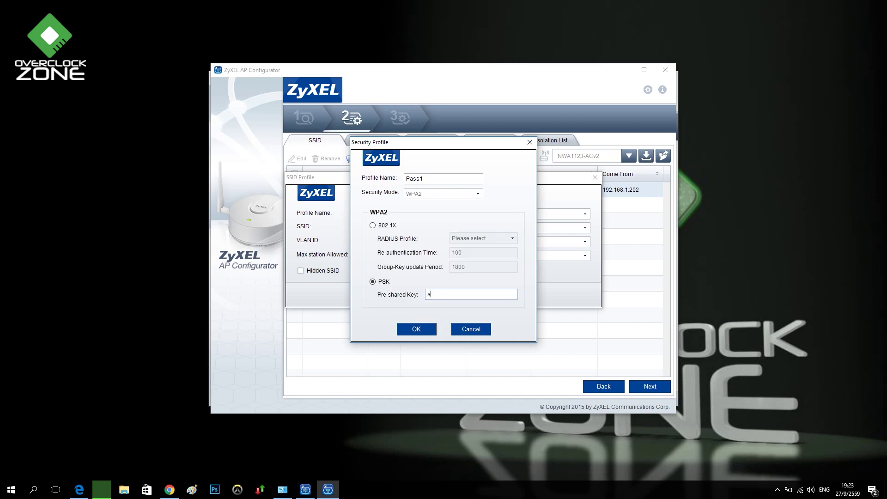
key("Return")
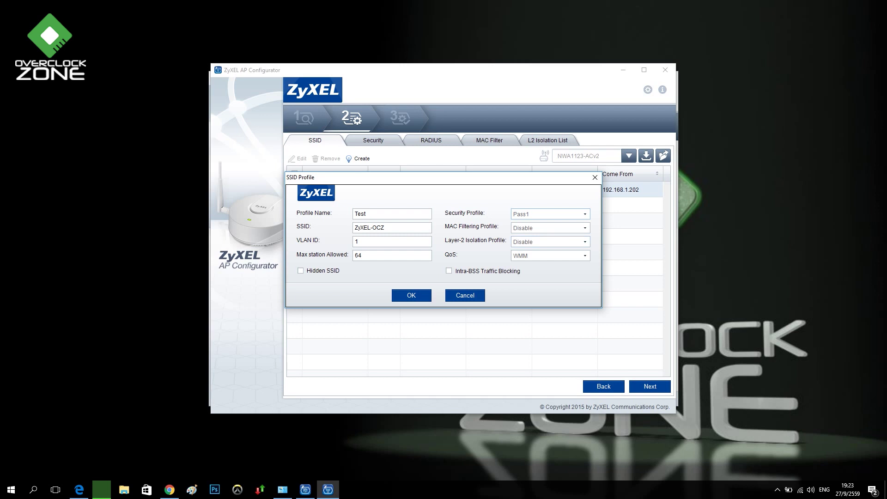
Keep Pass1 security with MAC filtering and L2 isolation disabled, and save the Test profile
key("alt+Down")
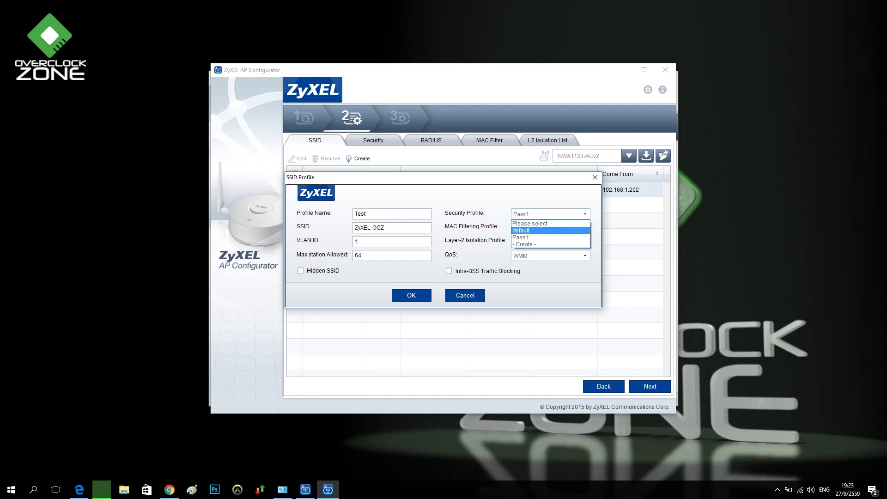
key("Return")
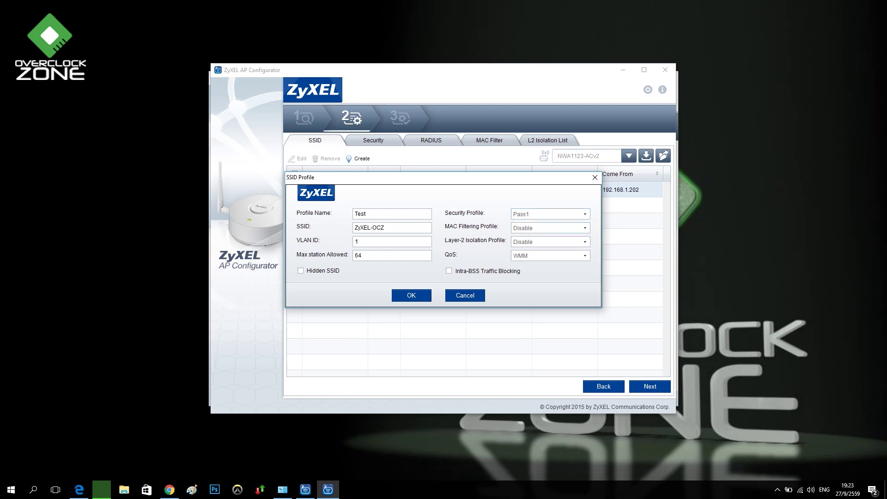
key("alt+Down")
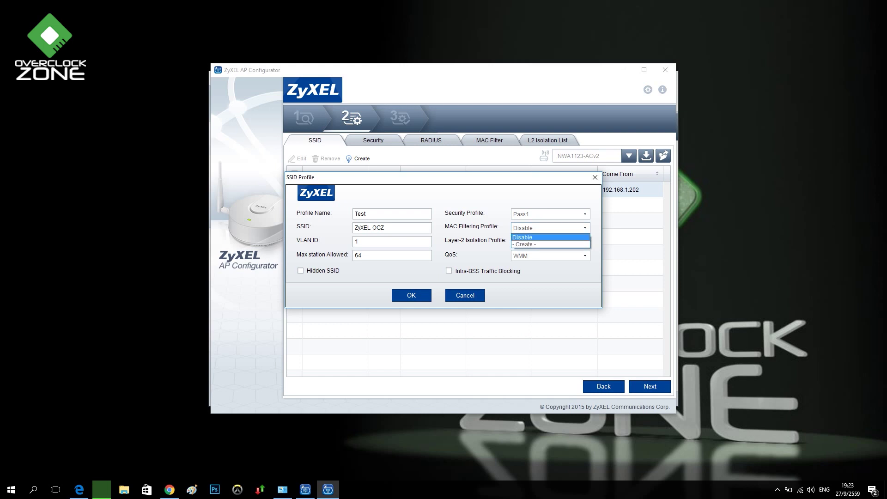
key("Return")
key("alt+Down")
key("Return")
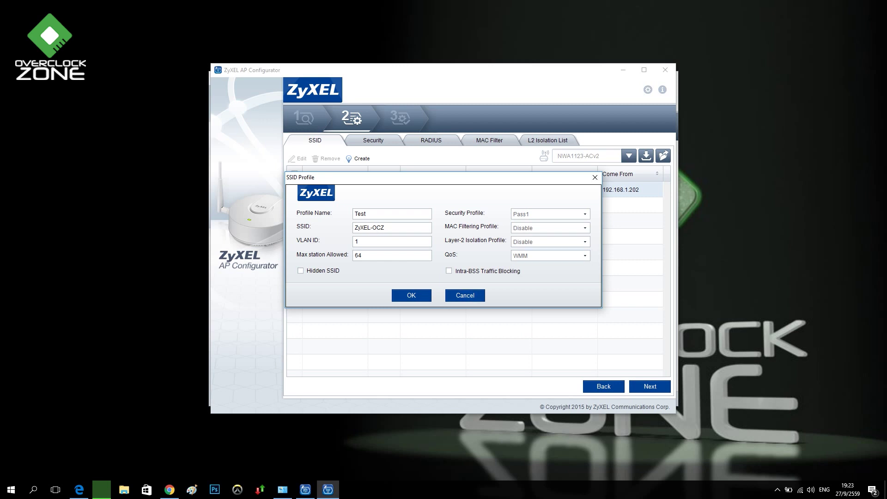
key("Return")
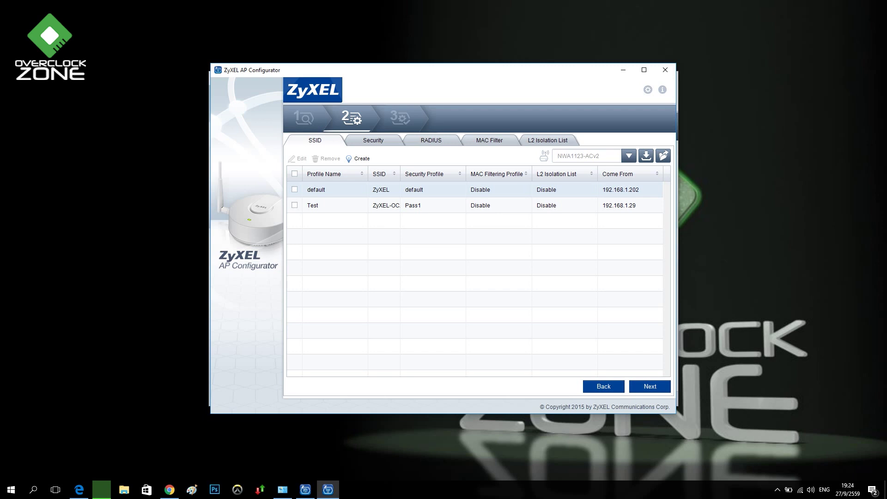
left_click(333, 205)
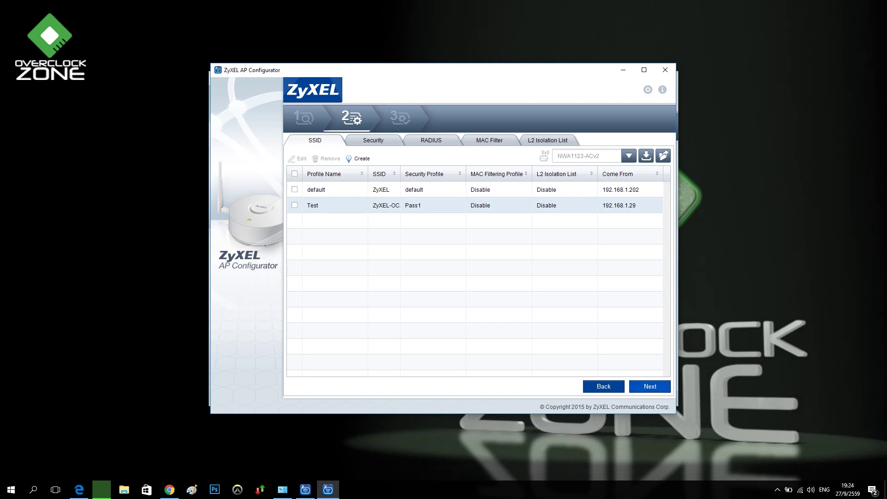
Return to profile settings, inspect the Pass1 security profile without changes, then show RADIUS profiles
key("Return")
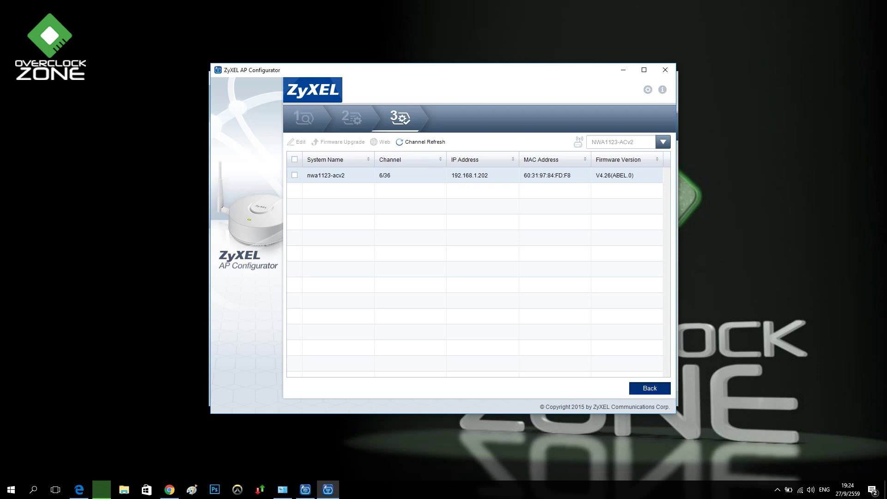
key("Return")
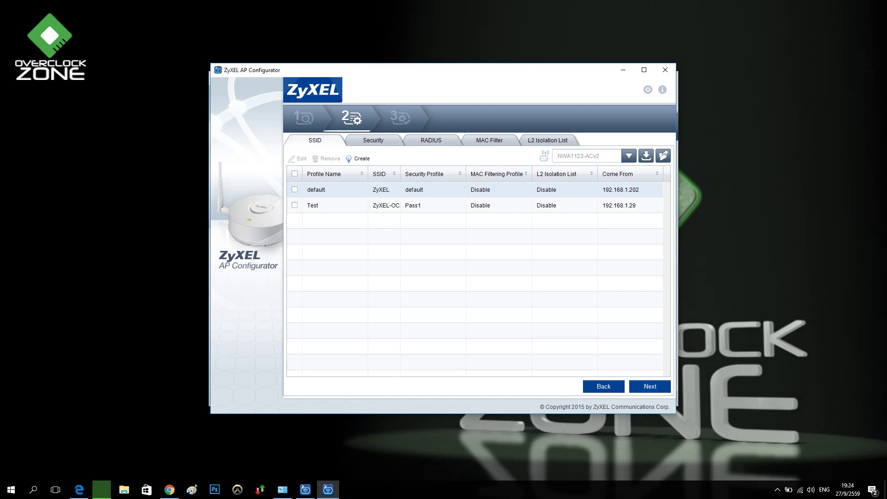
key("ctrl+Tab")
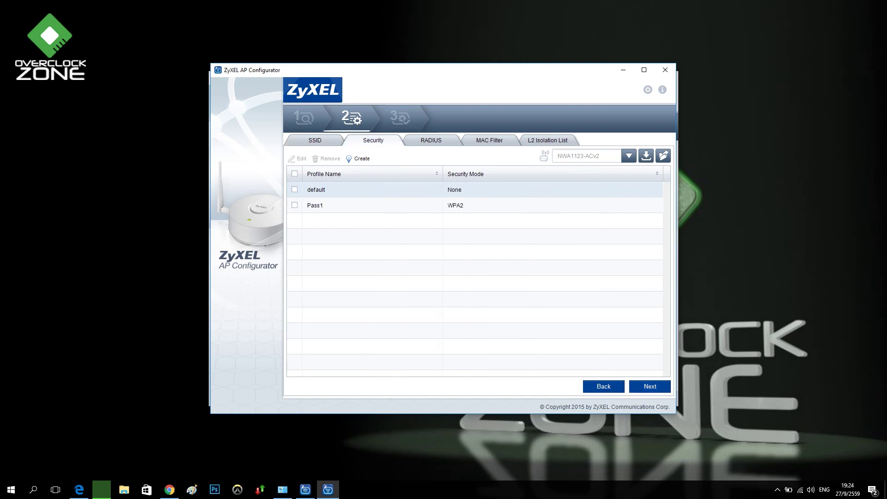
left_click(316, 206)
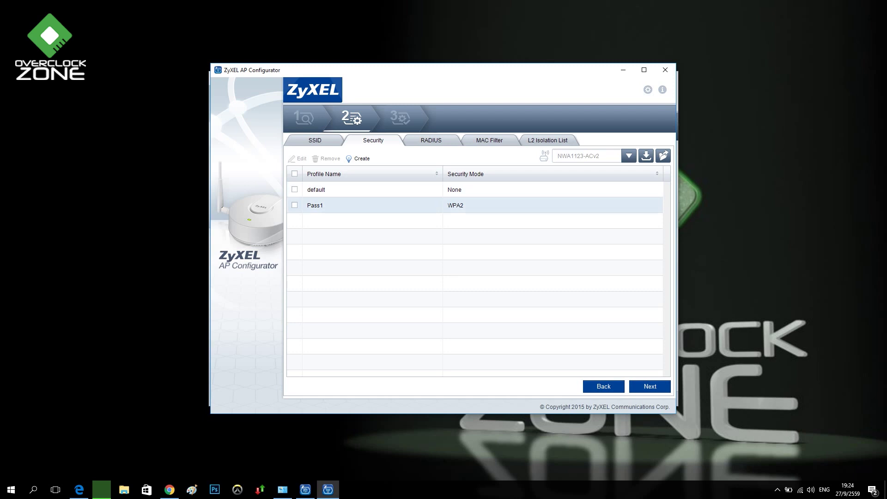
left_click(295, 205)
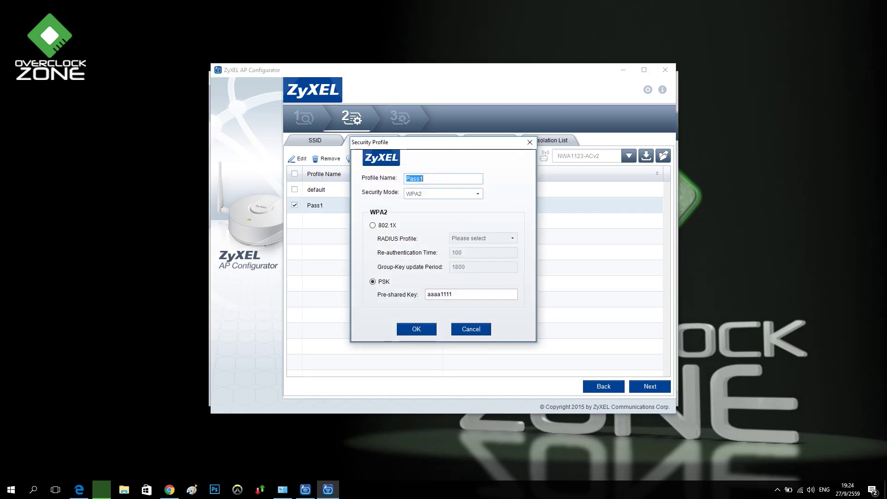
key("Escape")
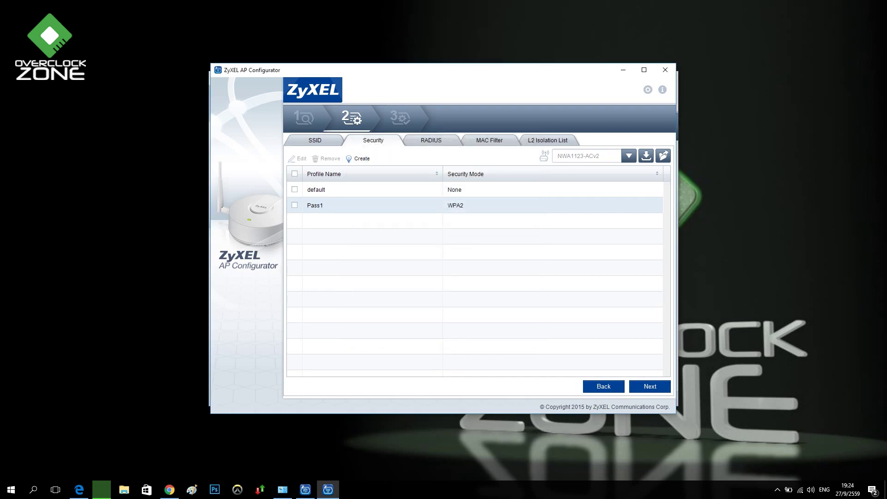
left_click(431, 140)
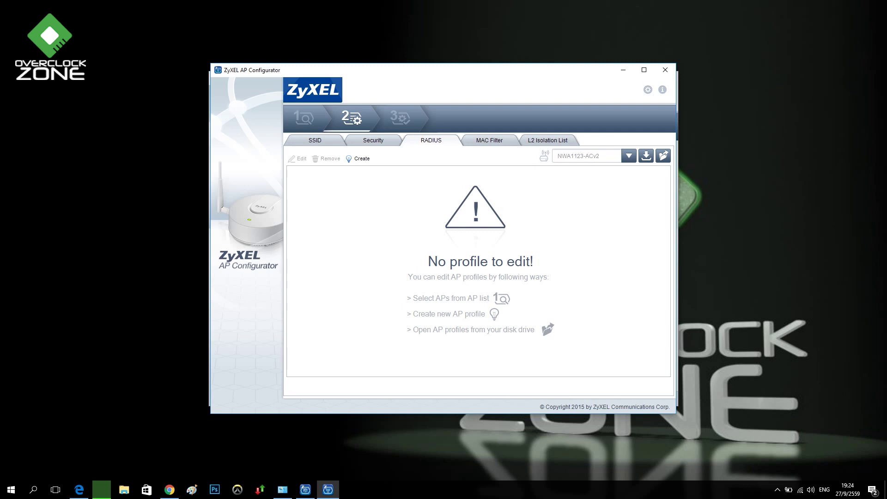
Open a new RADIUS profile form, look over its server address and port, and discard it
left_click(358, 159)
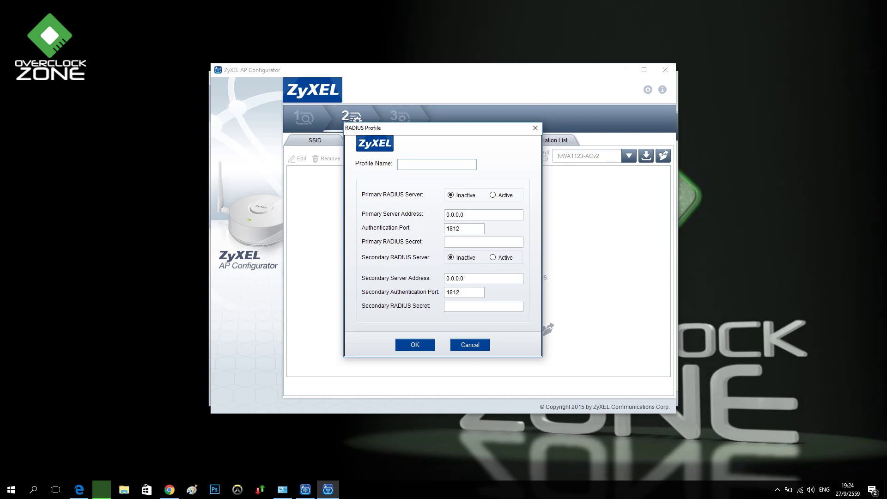
key("ctrl+a")
key("Tab")
left_click(470, 345)
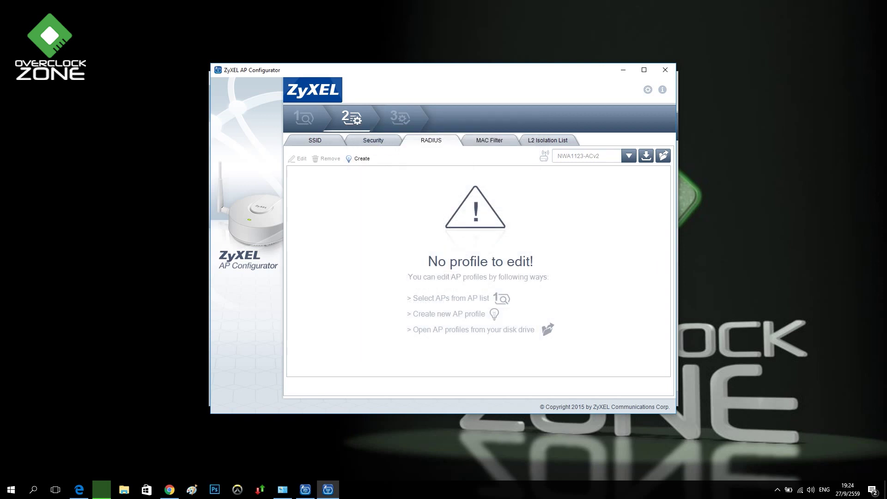
Start a new MAC filter profile with access control set to Allow and review its address slots
left_click(489, 140)
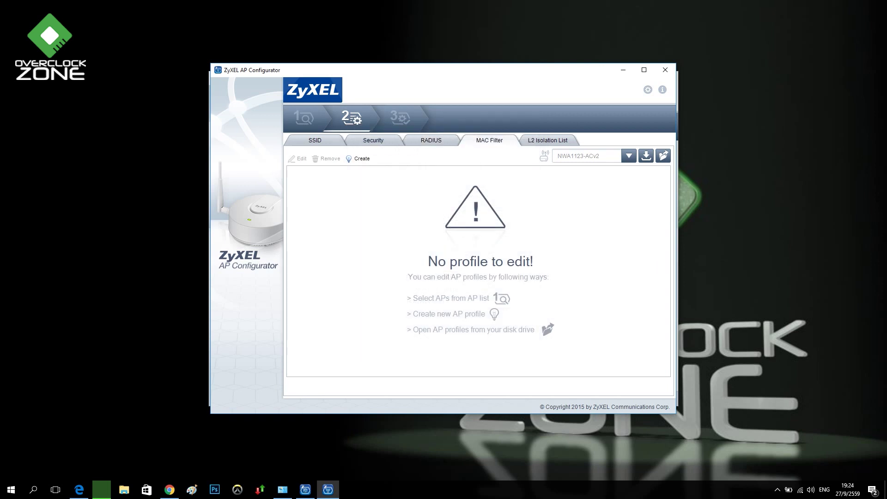
left_click(353, 158)
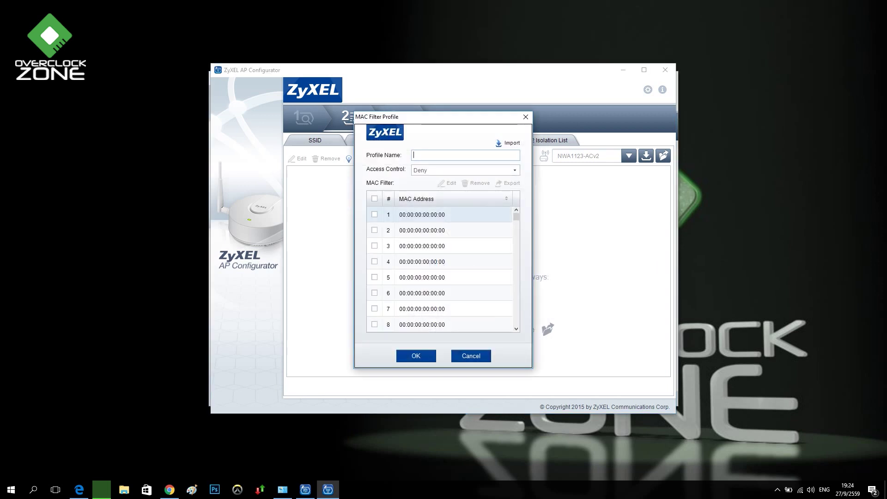
scroll(440, 268, "down", 3)
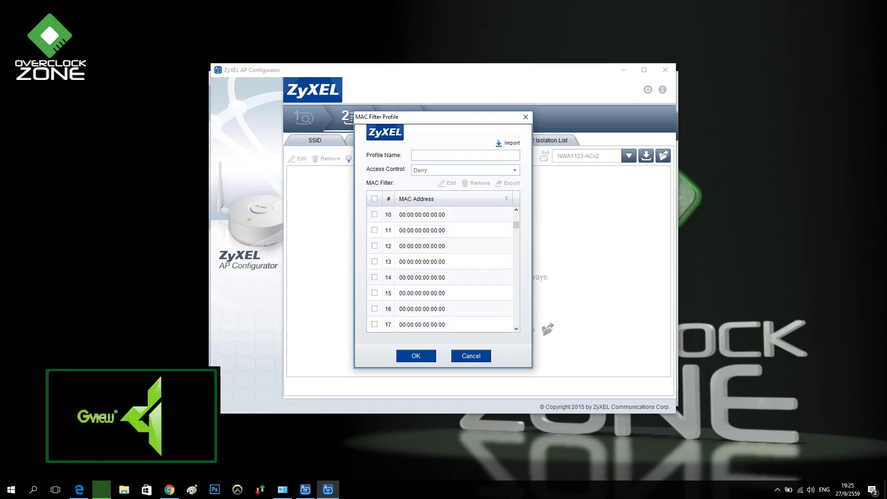
left_click(465, 170)
left_click(419, 179)
scroll(440, 268, "down", 7)
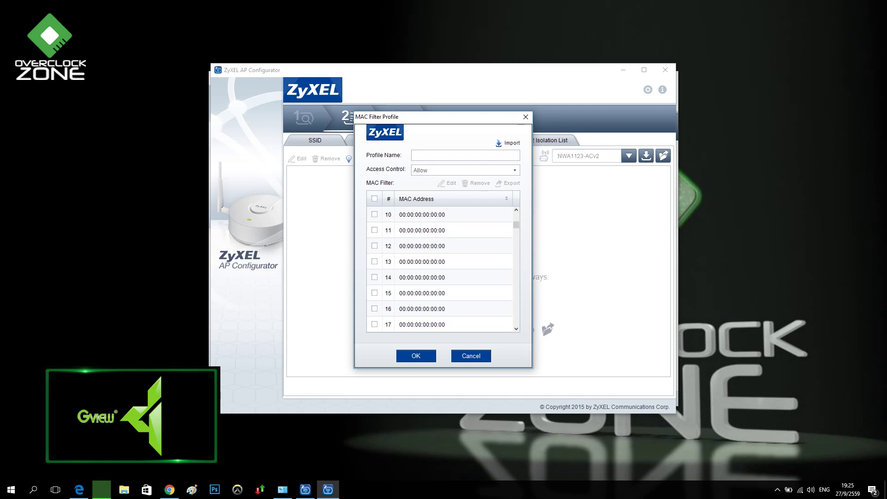
scroll(439, 268, "down", 20)
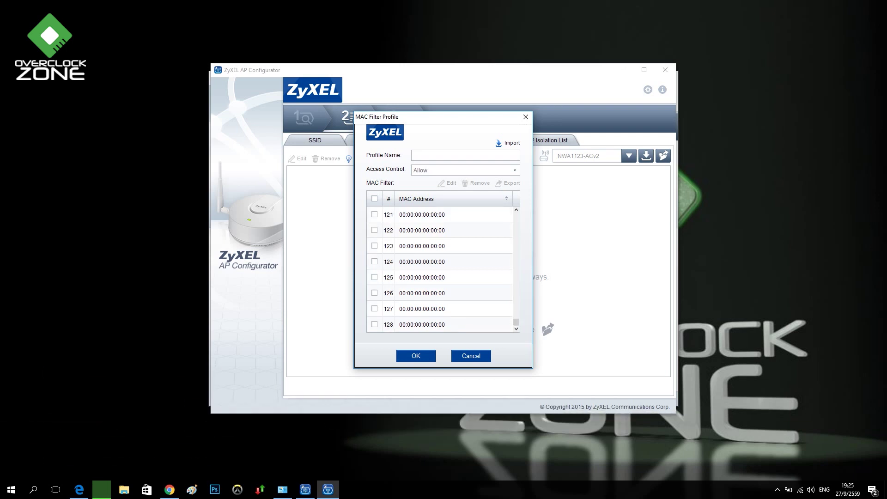
scroll(443, 270, "up", 20)
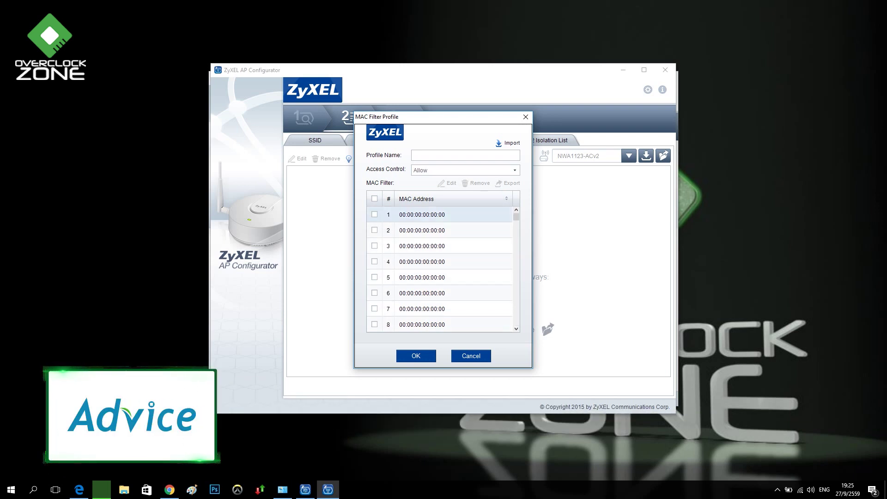
Discard the MAC filter form, then open and close a new L2 isolation profile unsaved
left_click(471, 356)
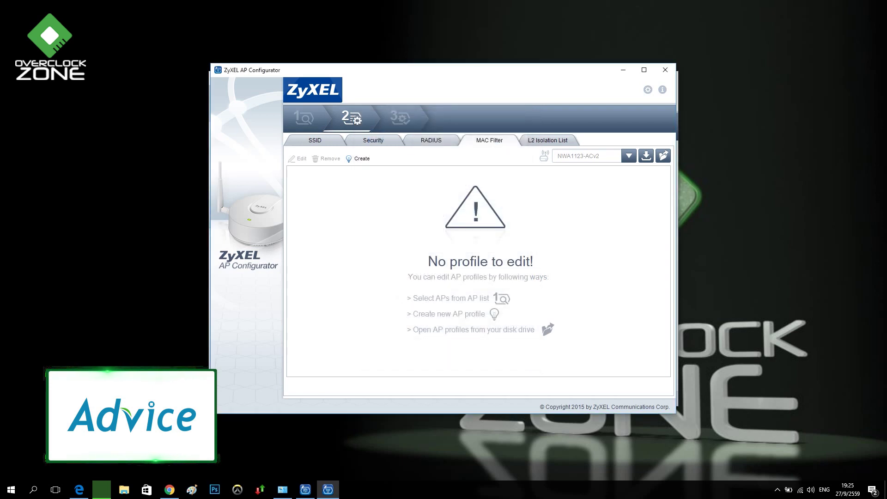
left_click(549, 140)
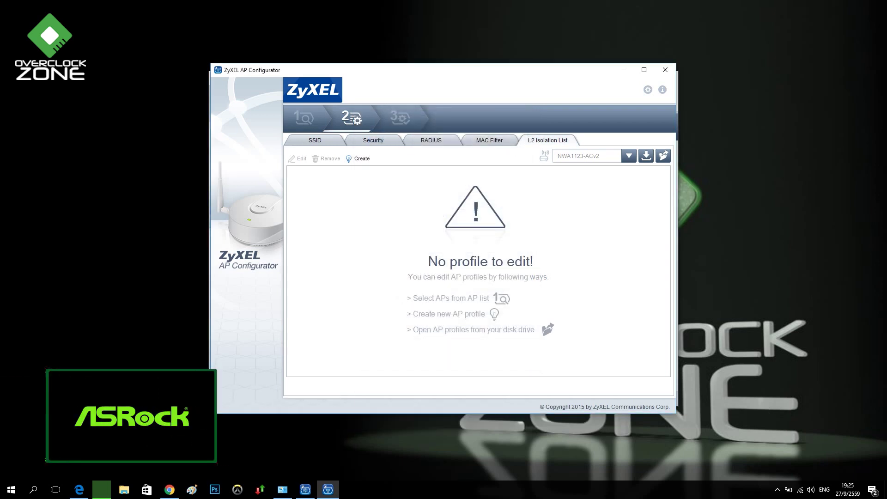
left_click(360, 158)
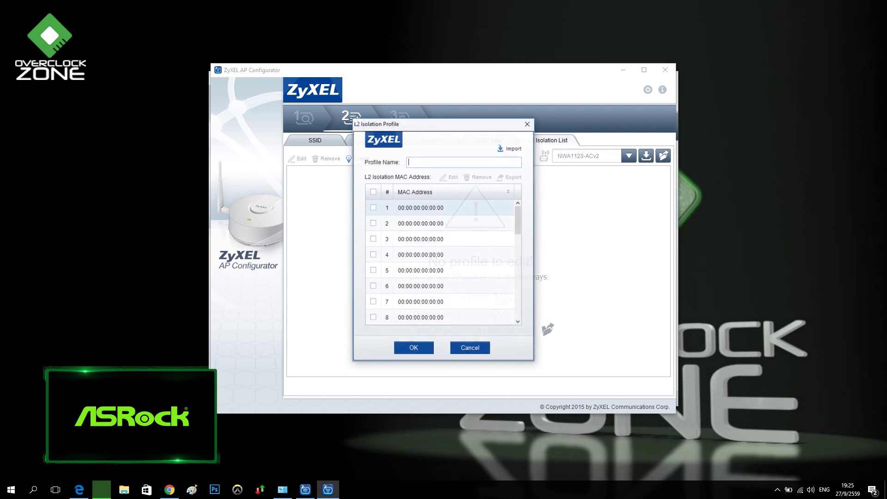
left_click(528, 123)
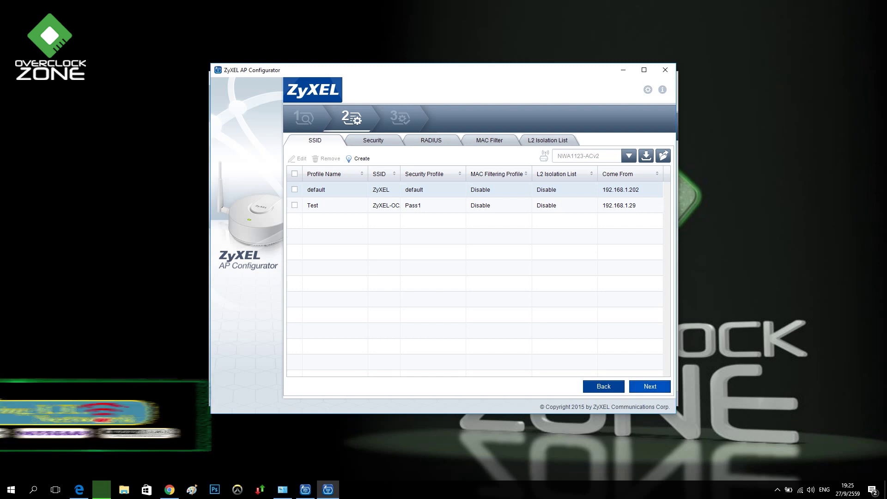
Advance to the device list step and select the nwa1123-acv2 access point
left_click(649, 386)
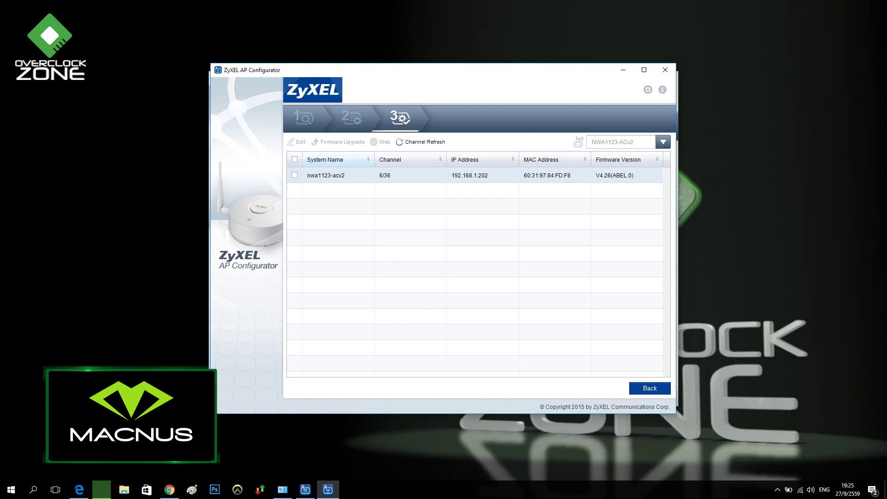
left_click(294, 175)
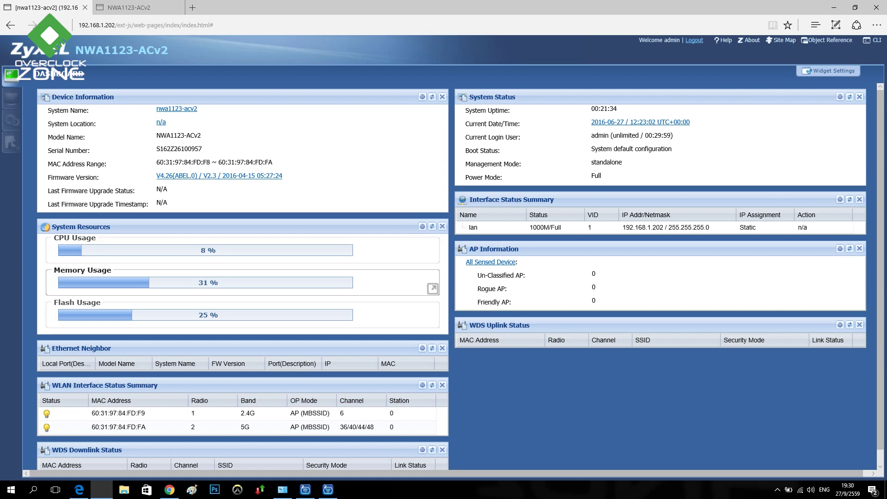
Browse Network Status, AP Information, Station Info, WDS Link Info, Detected Device and Log, then open Configuration
scroll(461, 291, "down", 1)
scroll(460, 291, "up", 1)
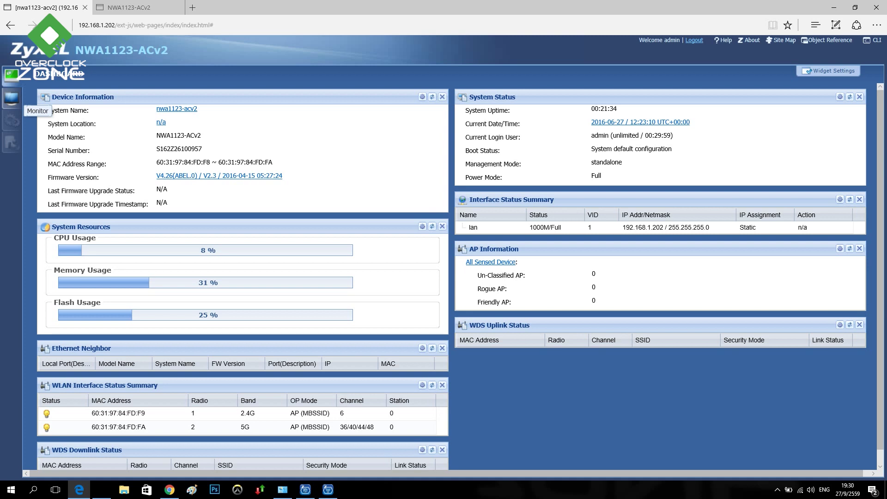
left_click(12, 98)
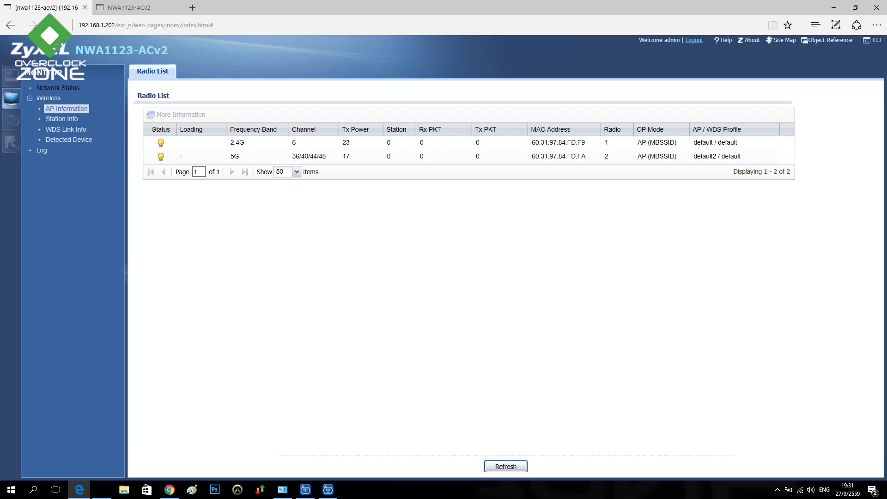
left_click(58, 88)
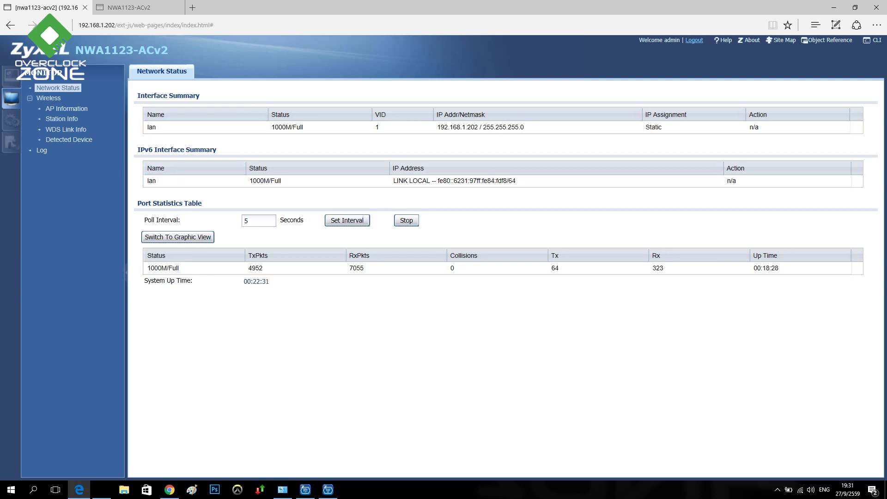
left_click(49, 98)
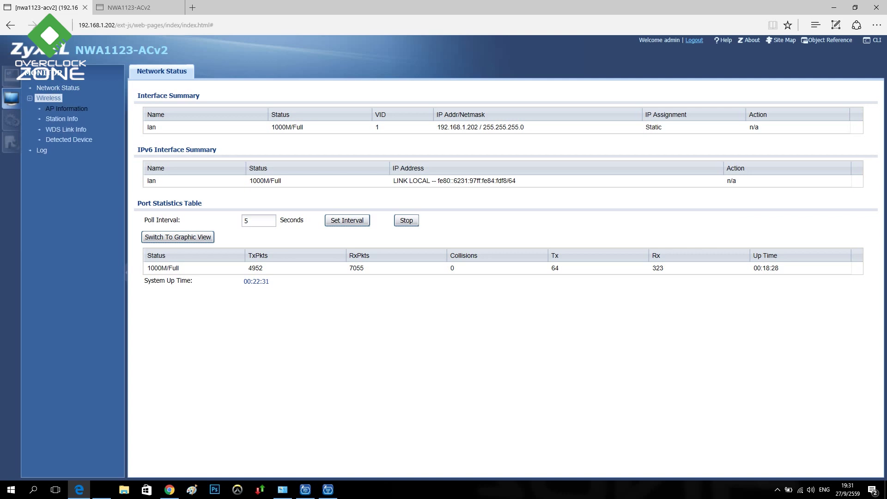
left_click(67, 109)
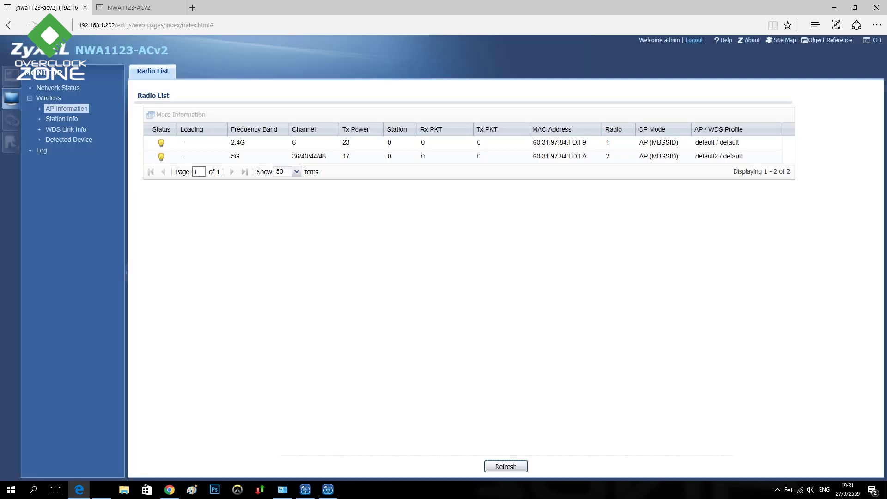
left_click(61, 118)
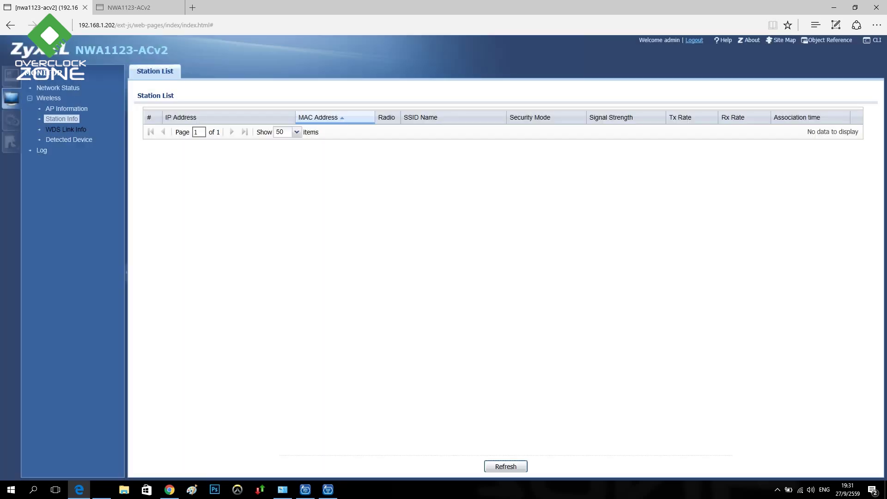
left_click(66, 130)
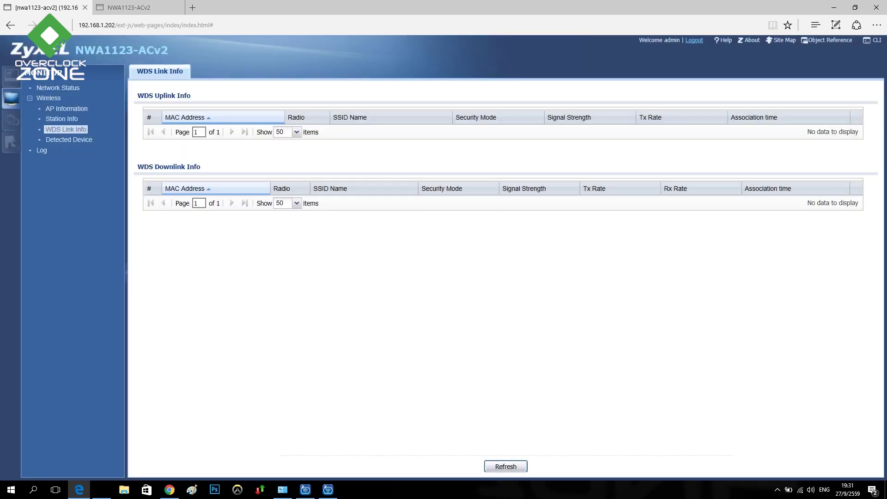
left_click(69, 139)
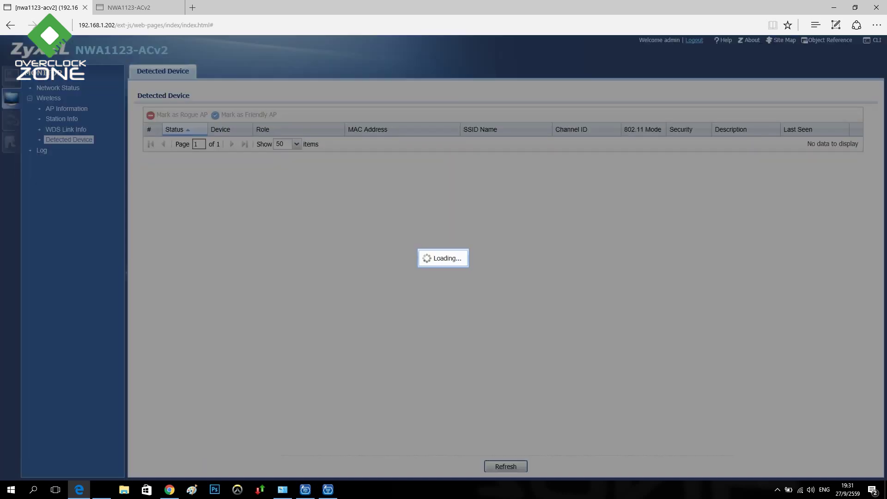
left_click(41, 150)
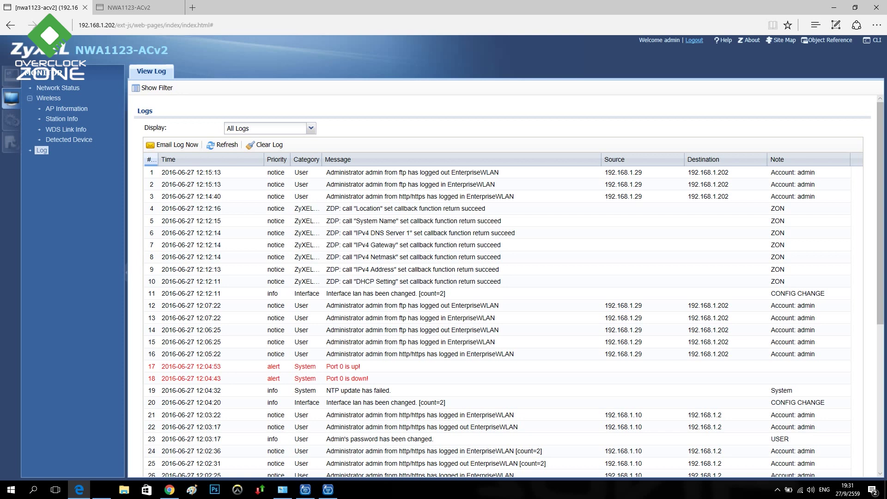
left_click(11, 121)
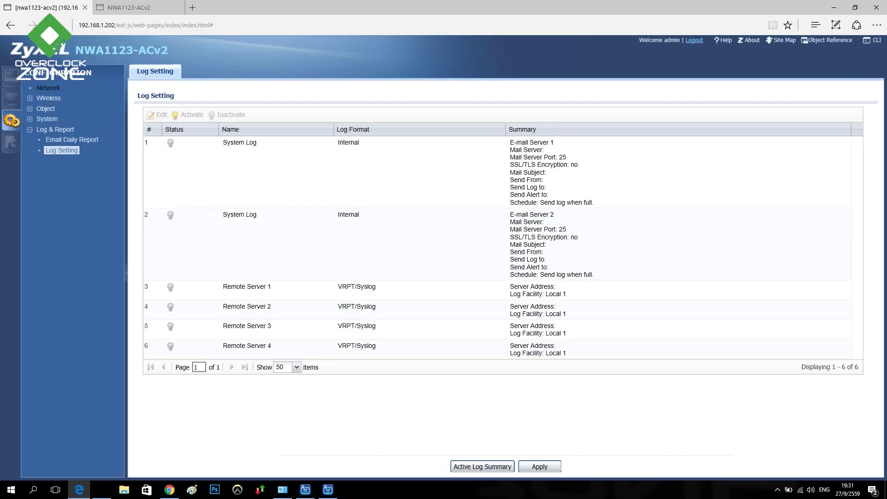
Browse the network IP and VLAN settings, then open Wireless AP Management
left_click(48, 88)
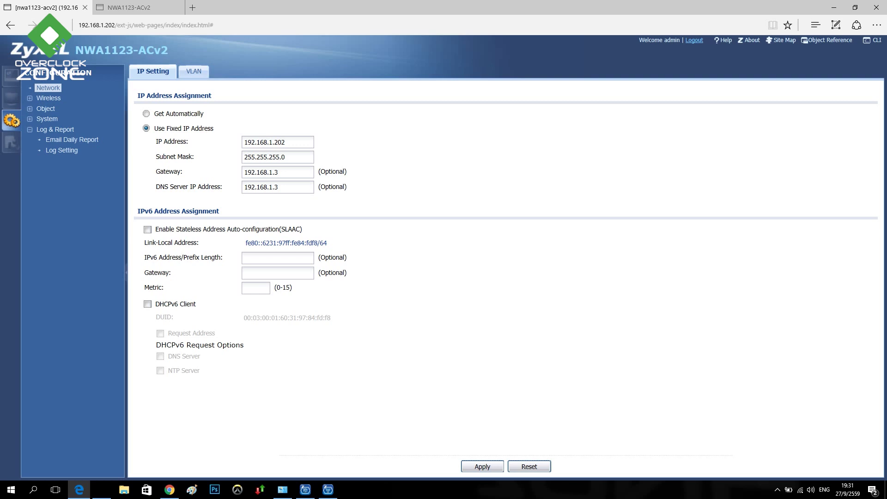
left_click(193, 71)
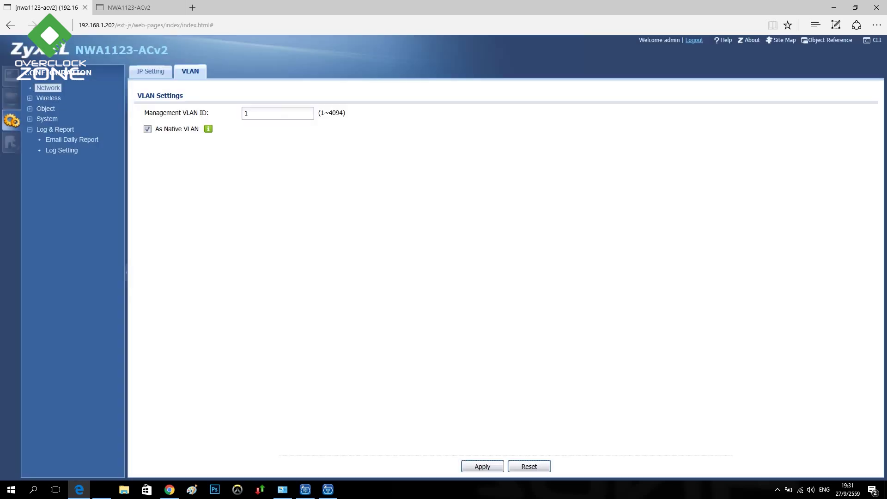
left_click(49, 98)
left_click(70, 109)
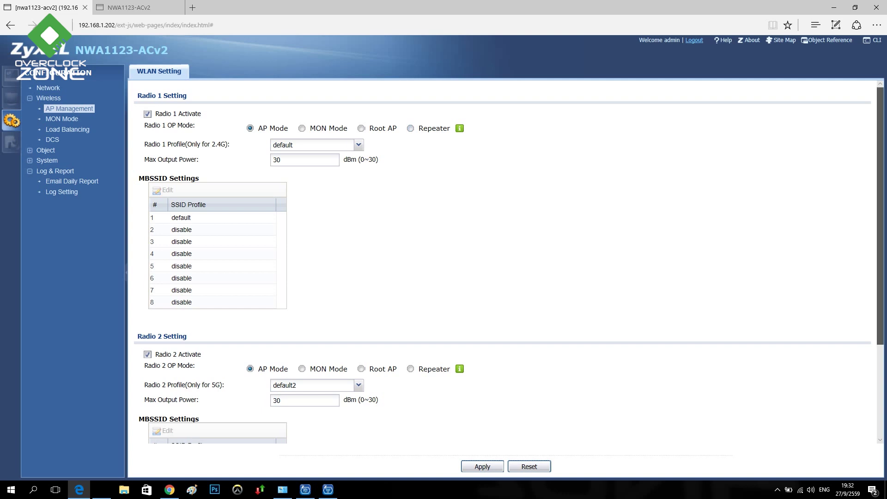
Review the Radio 1 and Radio 2 settings, then open the Rogue/Friendly AP list
scroll(509, 264, "down", 3)
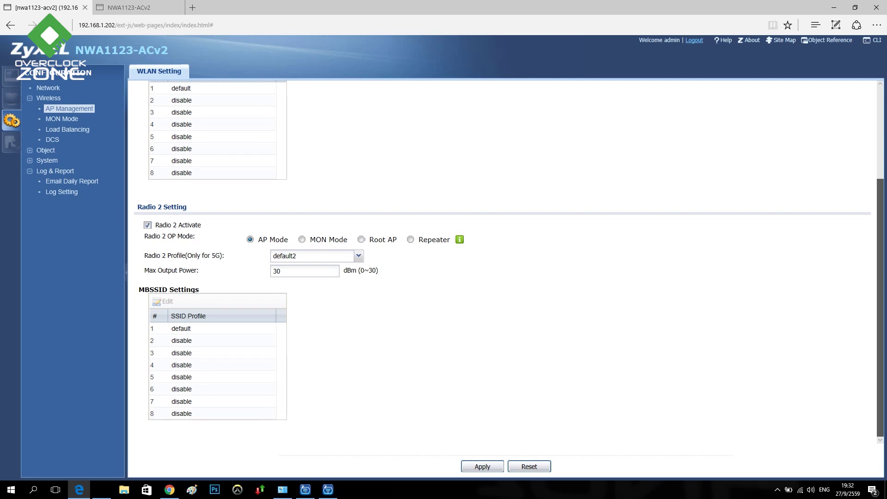
scroll(509, 263, "up", 3)
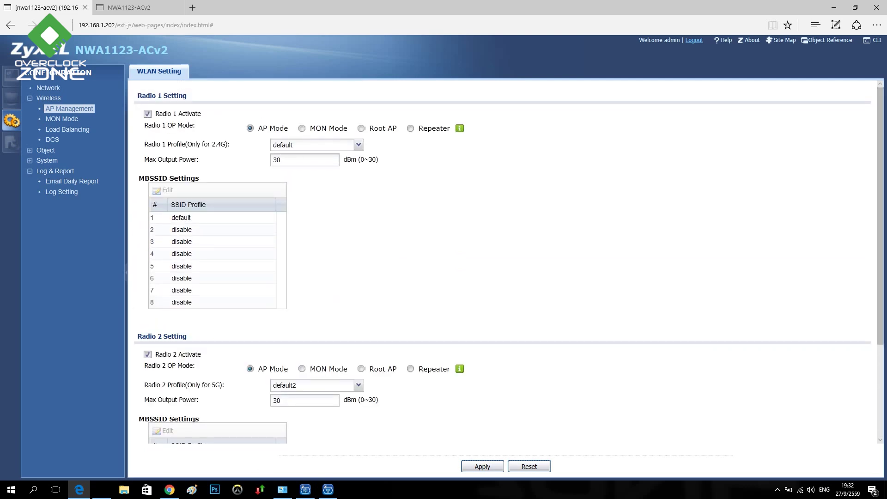
left_click(62, 119)
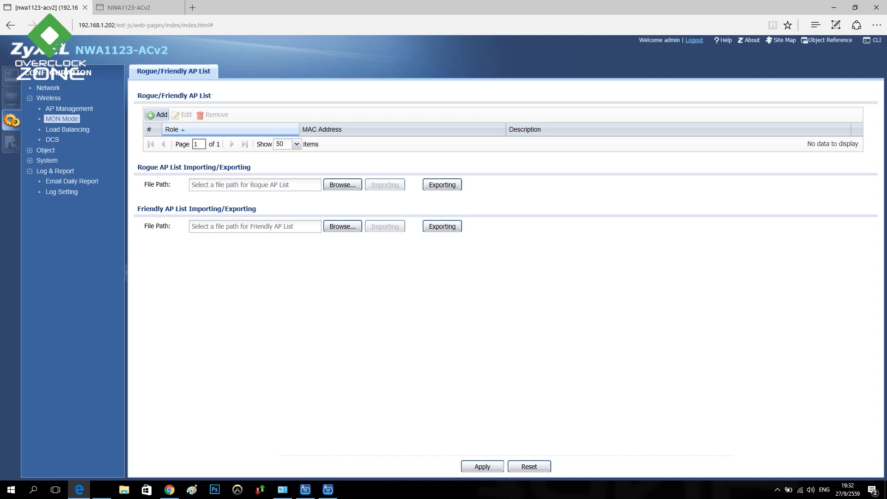
Start and cancel a rogue AP entry, then enable load balancing
left_click(157, 115)
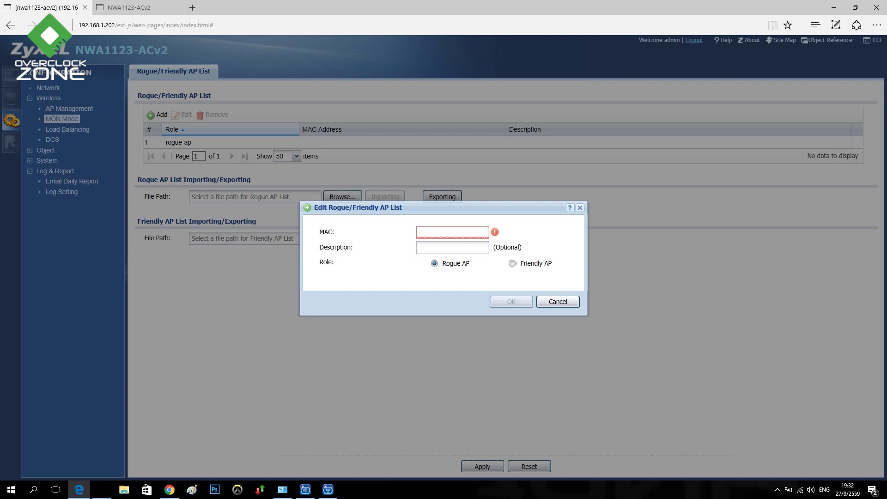
left_click(558, 301)
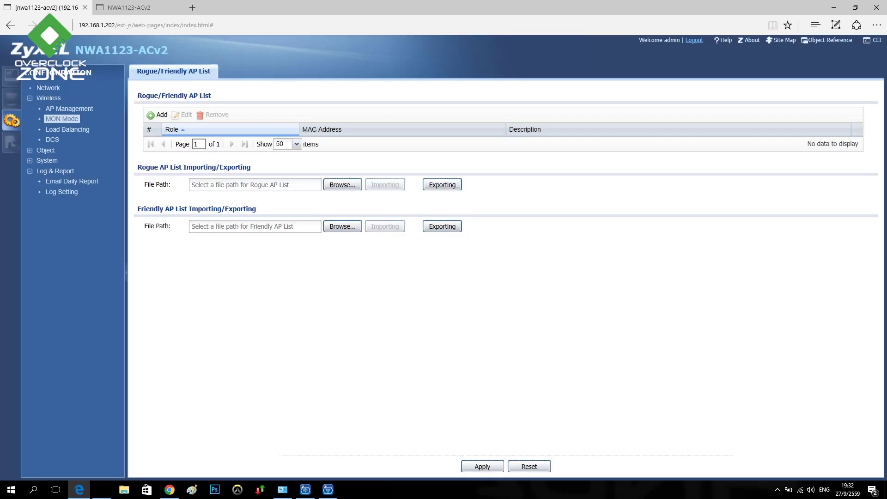
left_click(68, 130)
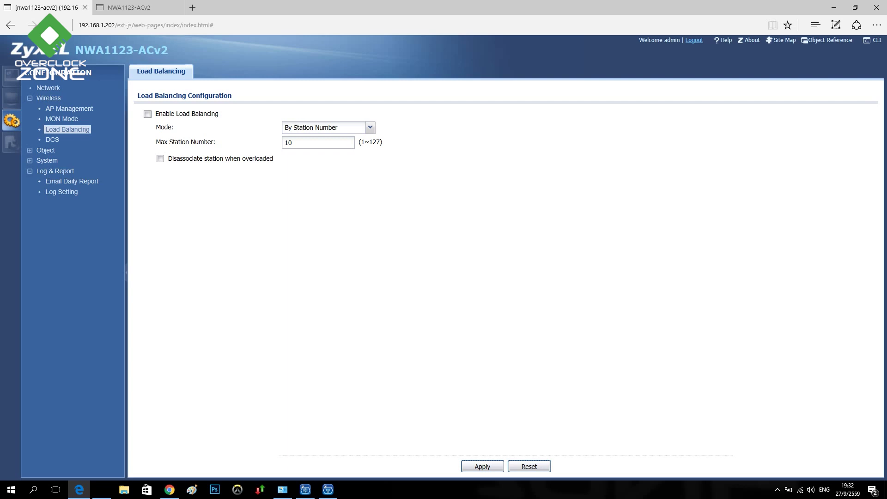
left_click(148, 114)
View DCS, the user list and user default settings, then the AP radio profile summary
left_click(53, 140)
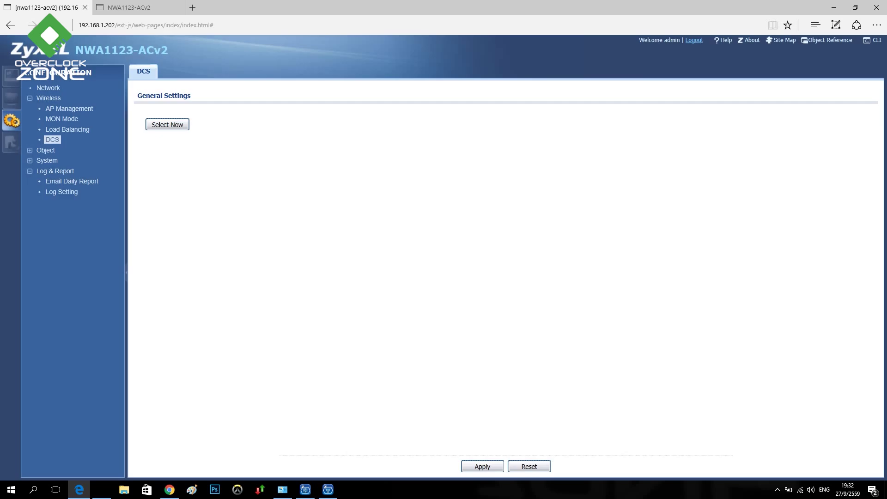
left_click(46, 150)
left_click(52, 160)
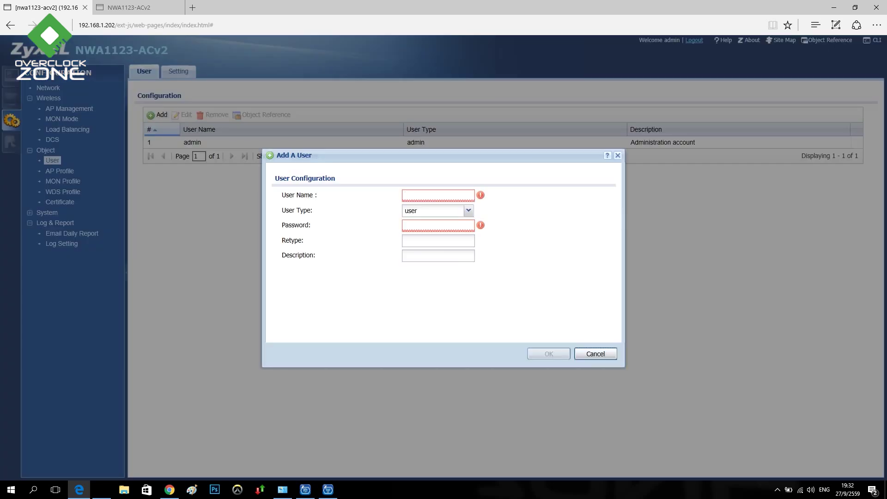
left_click(596, 354)
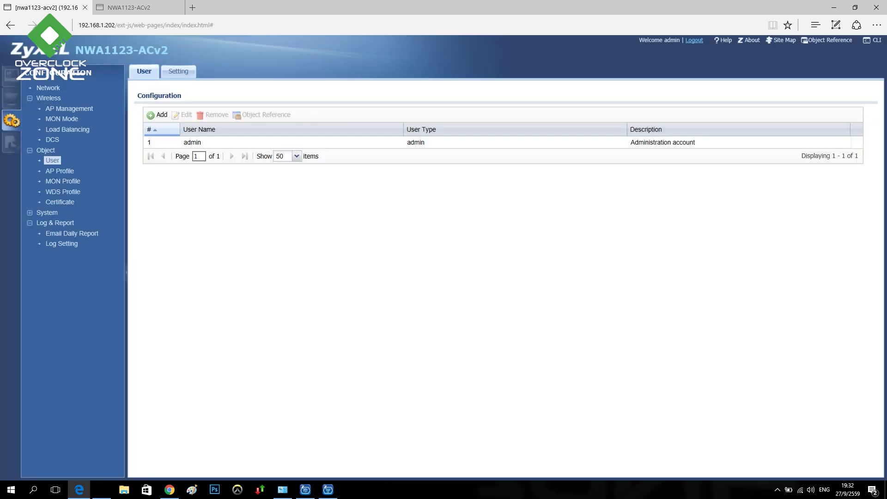
left_click(189, 68)
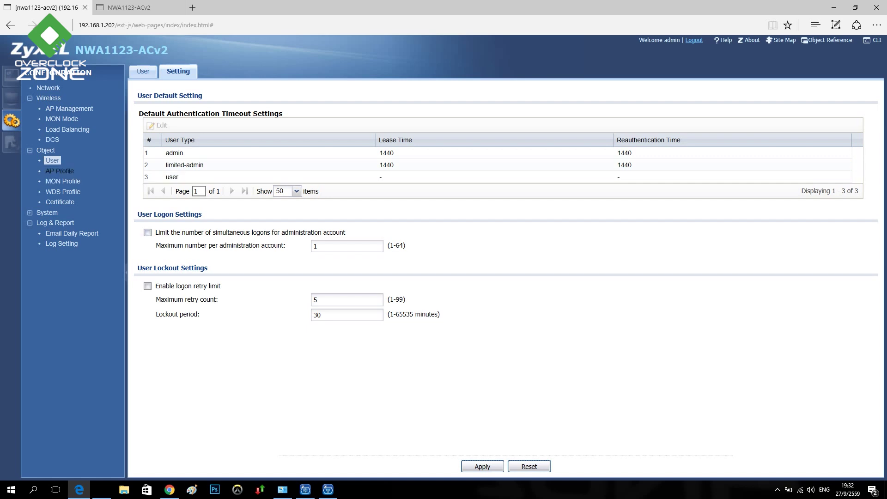
left_click(59, 171)
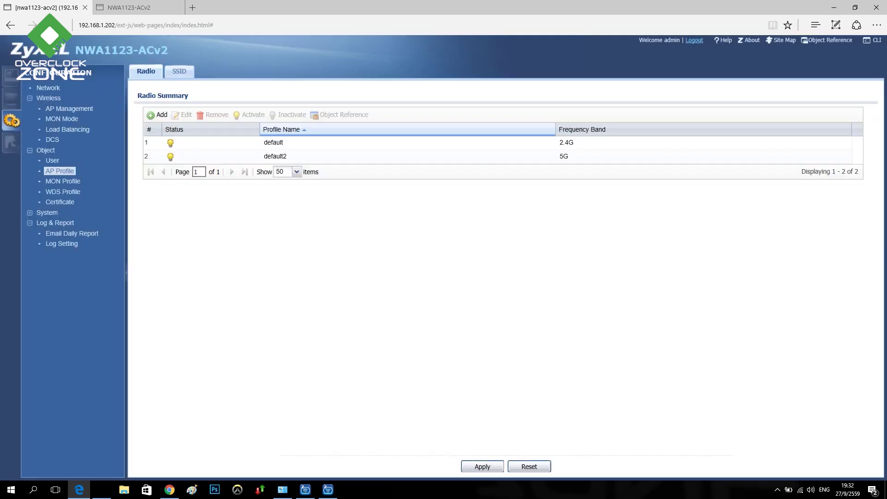
Open an Add Radio Profile form with its advanced options, then cancel it
left_click(158, 115)
left_click(176, 132)
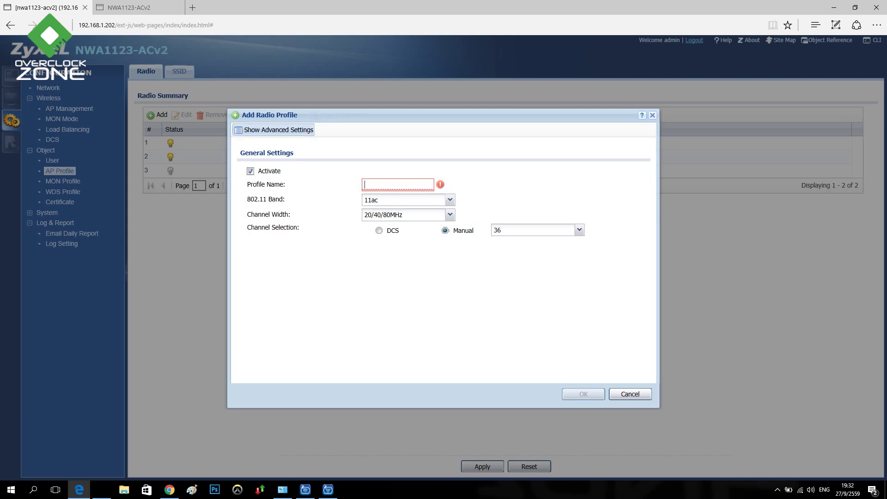
left_click(277, 129)
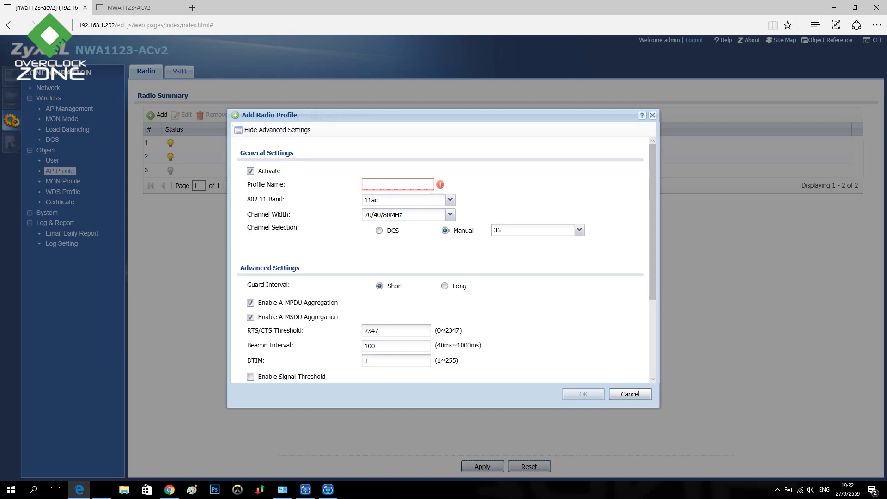
scroll(653, 222, "down", 3)
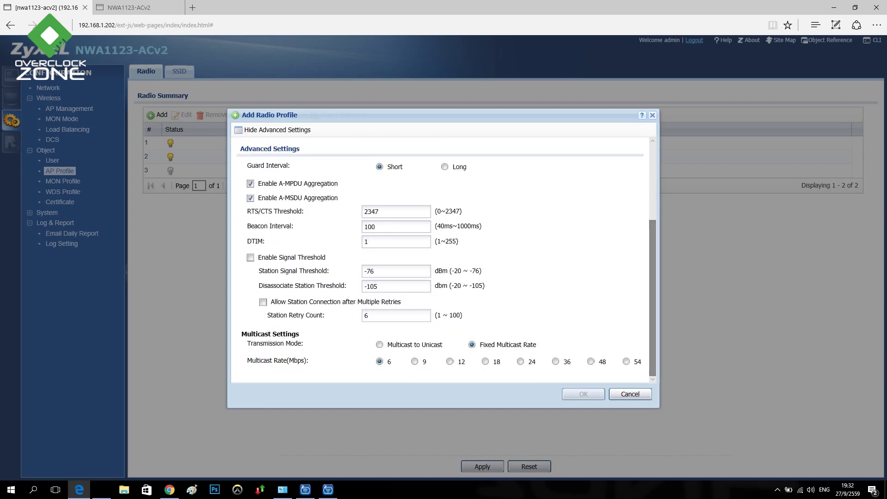
left_click(630, 394)
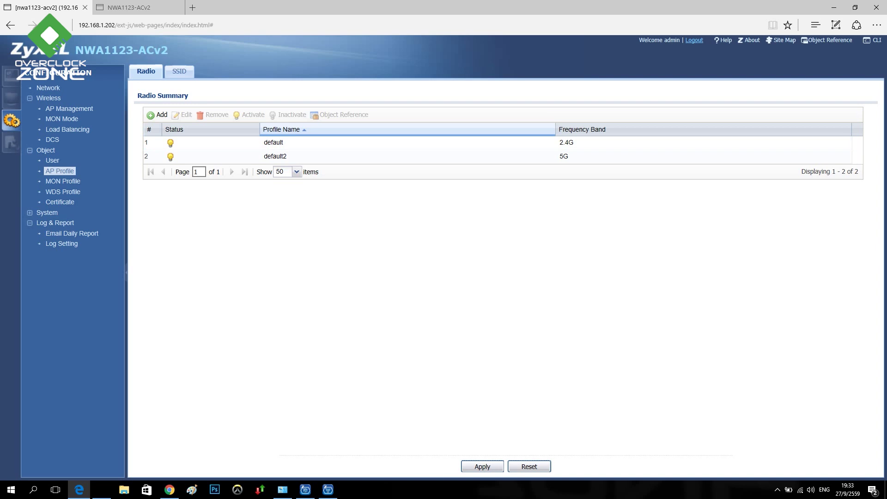
Start a new SSID profile and dismiss it without saving
left_click(180, 71)
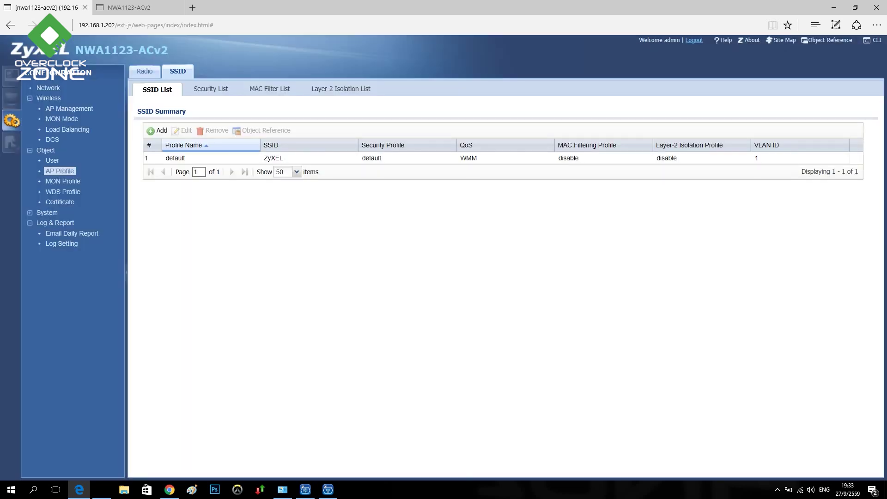
left_click(157, 131)
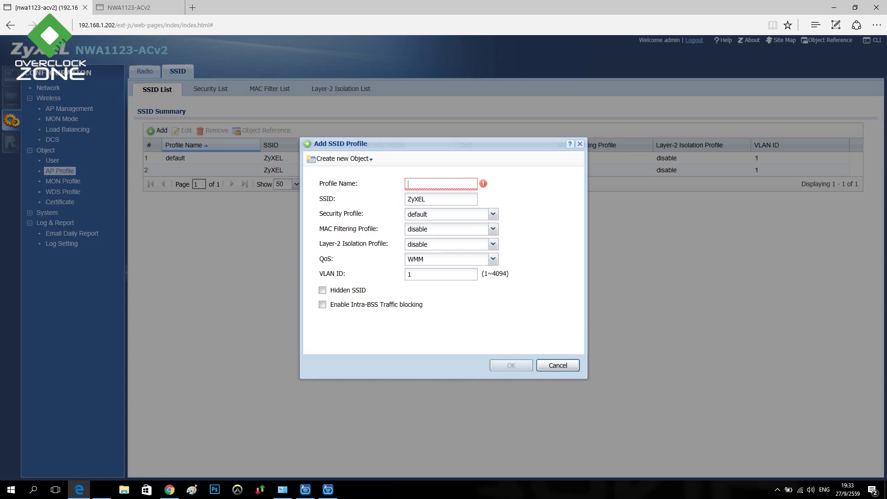
key("Return")
Review the Security, MAC Filter and Layer-2 Isolation profile lists, then the MON profile summary
left_click(209, 89)
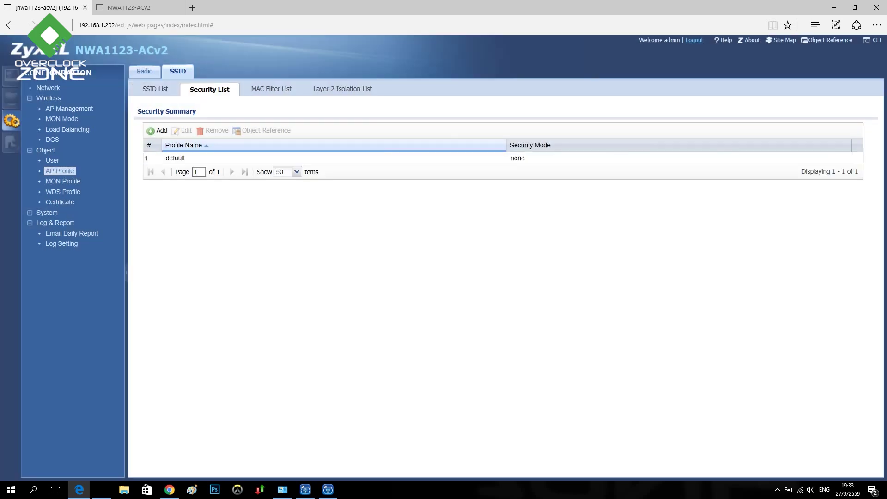
left_click(271, 89)
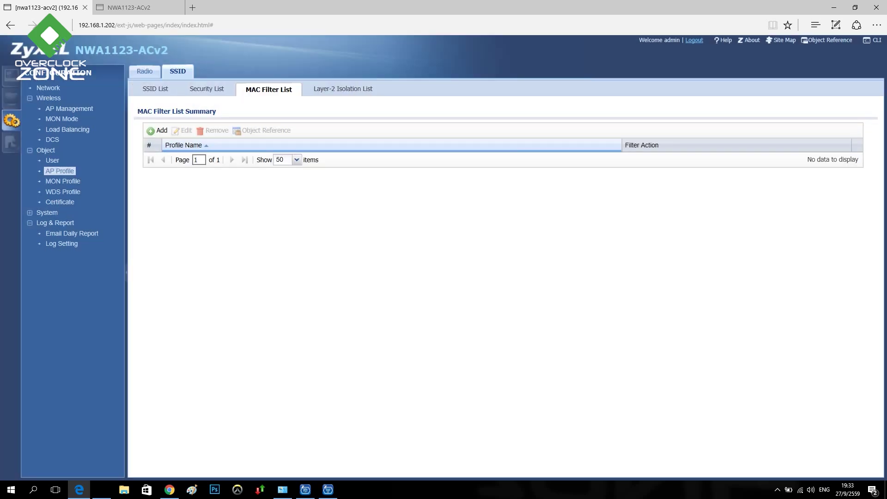
left_click(343, 89)
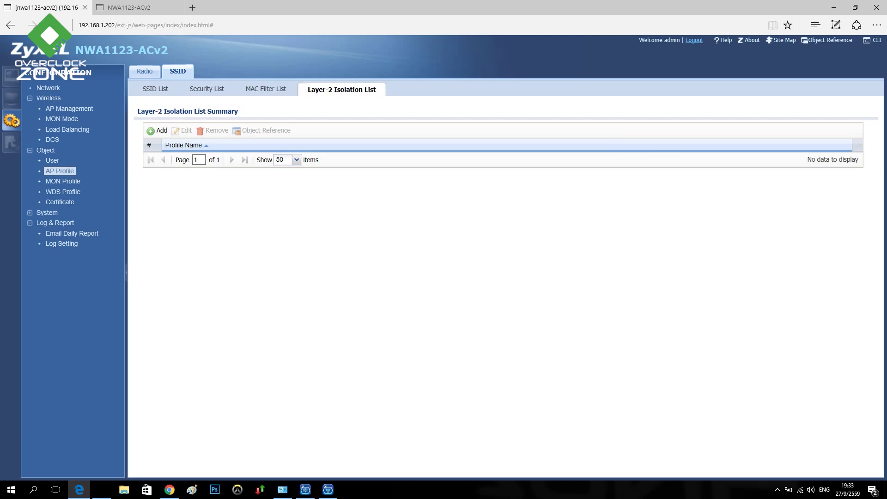
left_click(63, 181)
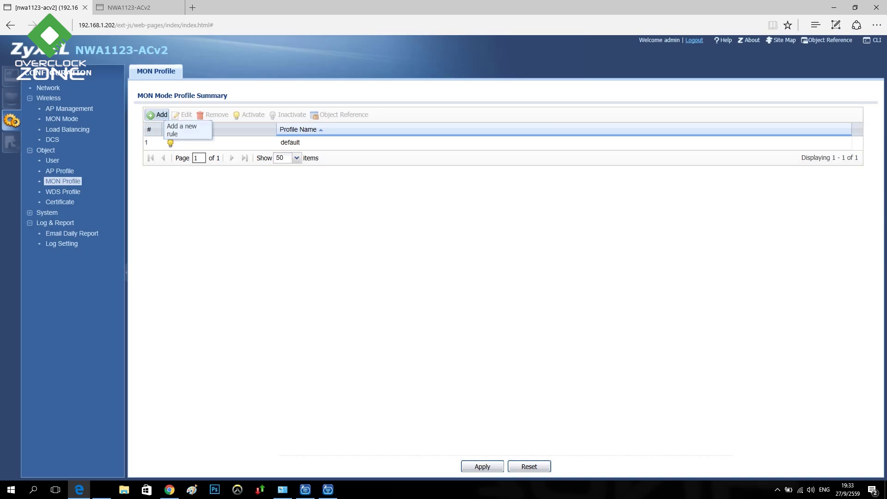
Open the WDS profile summary, start a new WDS profile, and cancel it
left_click(63, 192)
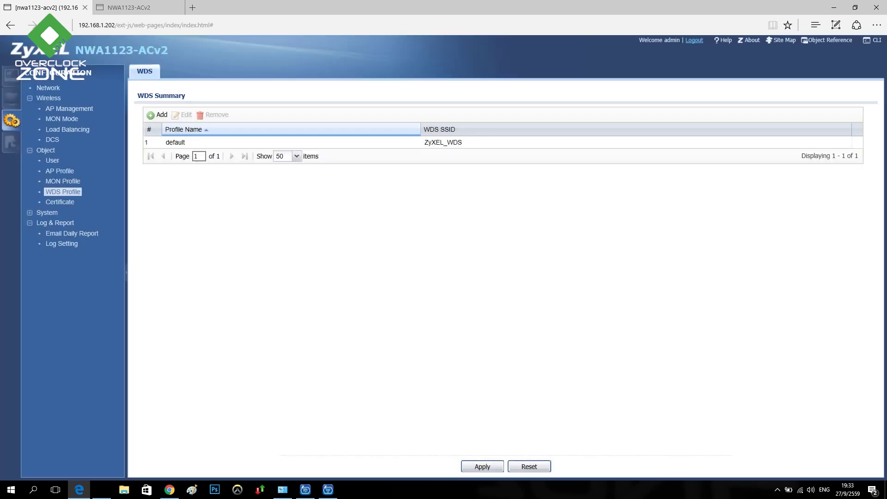
left_click(158, 114)
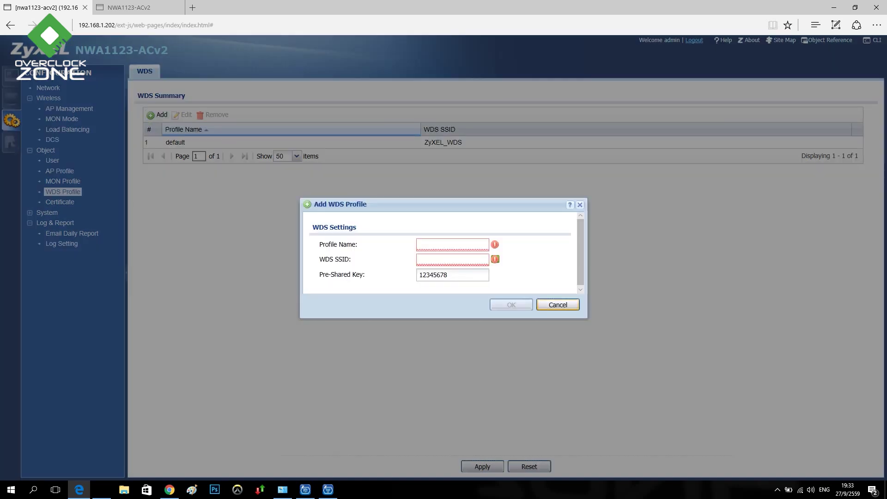
left_click(558, 305)
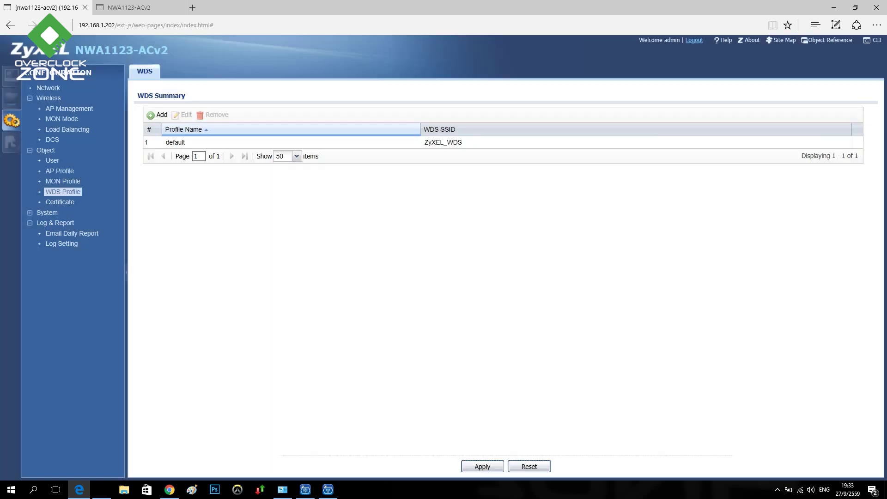
View My Certificates and the empty Trusted Certificates list, then the Host Name page
left_click(59, 202)
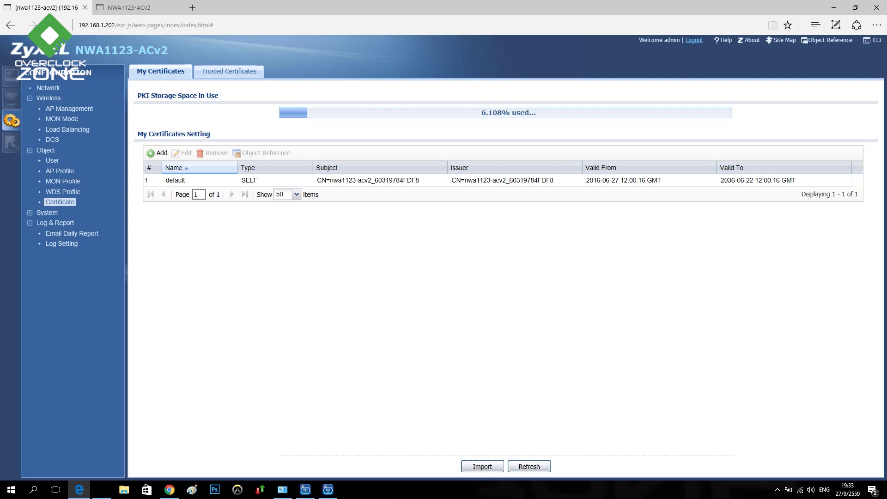
left_click(226, 71)
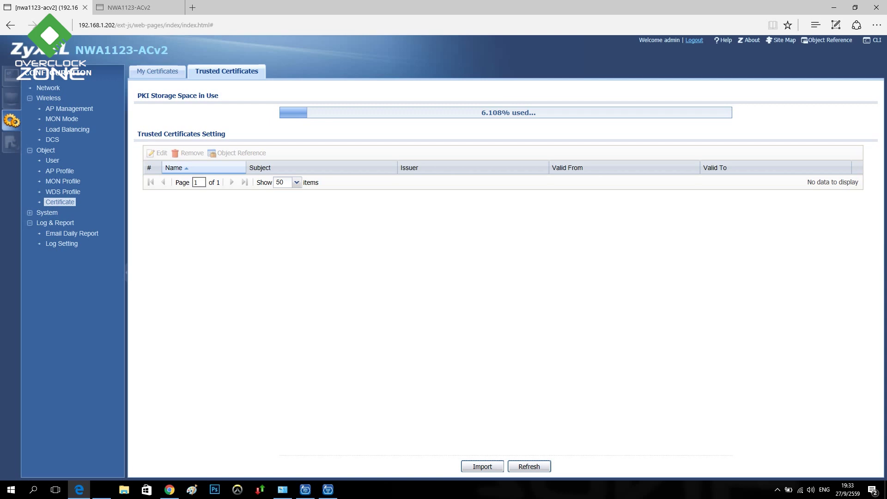
left_click(47, 213)
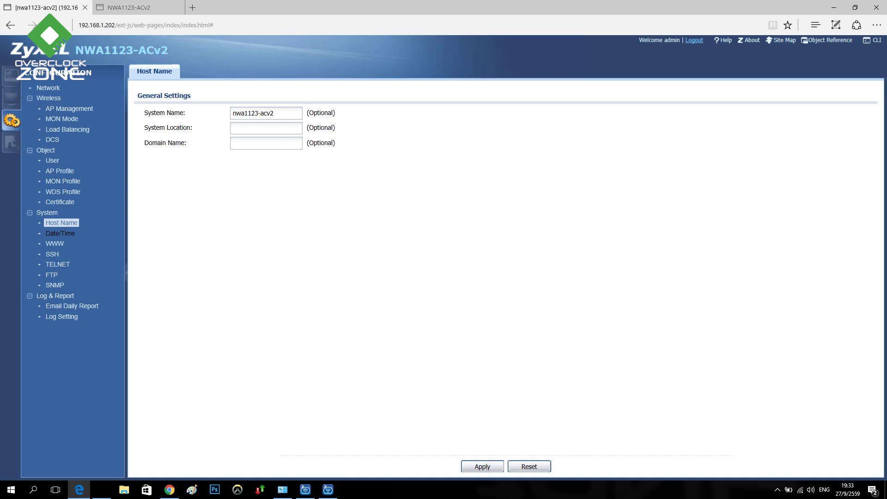
Browse the Date/Time, HTTP/HTTPS, SSH and TELNET settings
left_click(60, 233)
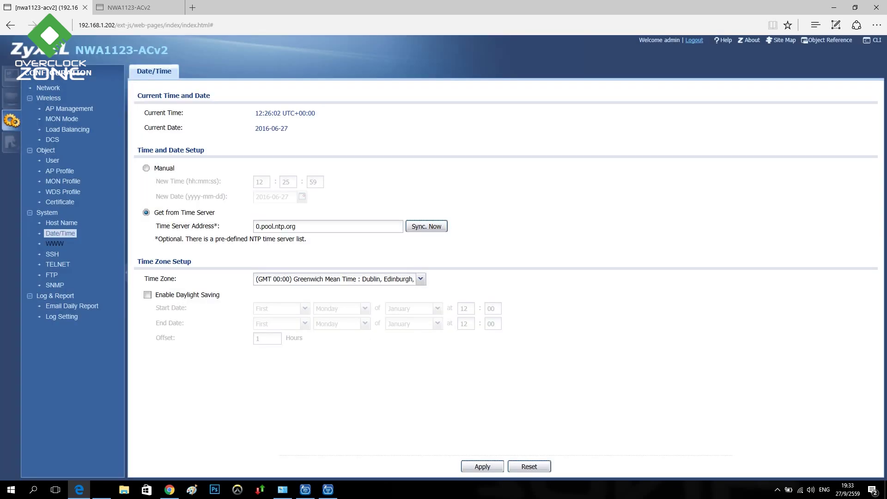
left_click(55, 243)
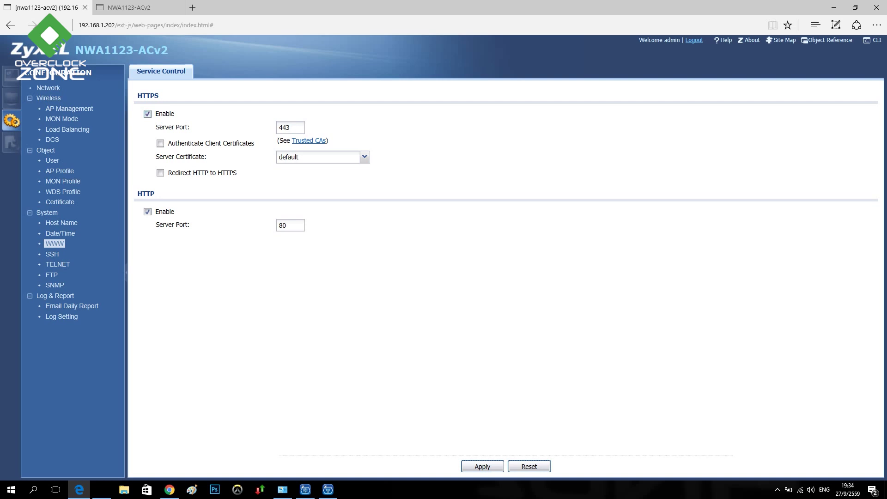
key("ctrl+a")
left_click(52, 254)
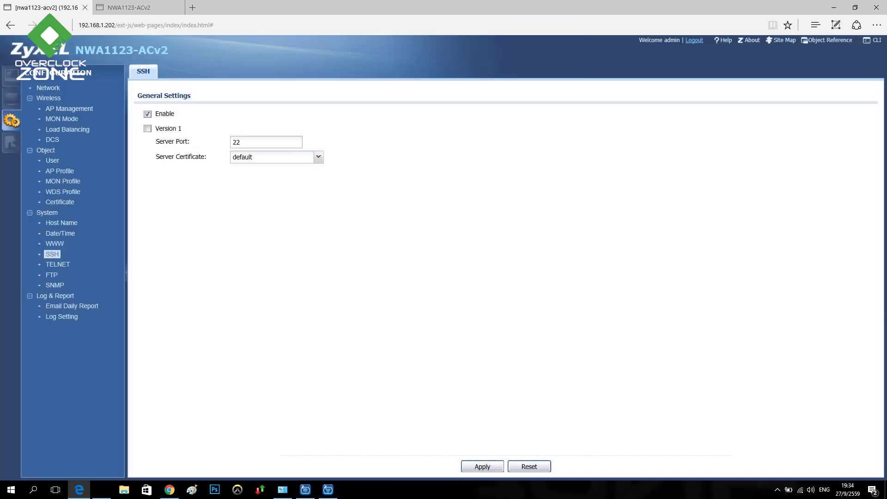
left_click(58, 264)
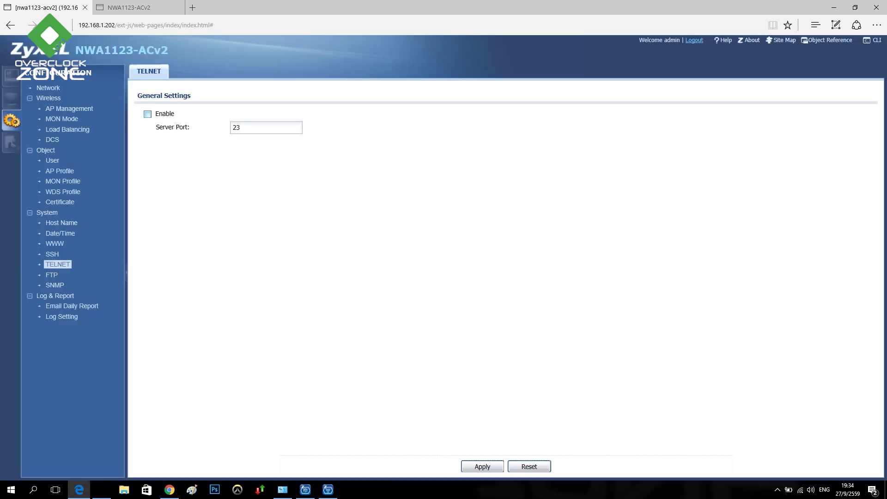
View FTP and SNMP settings, start and cancel an SNMPv3 user, then open Email Daily Report
left_click(52, 275)
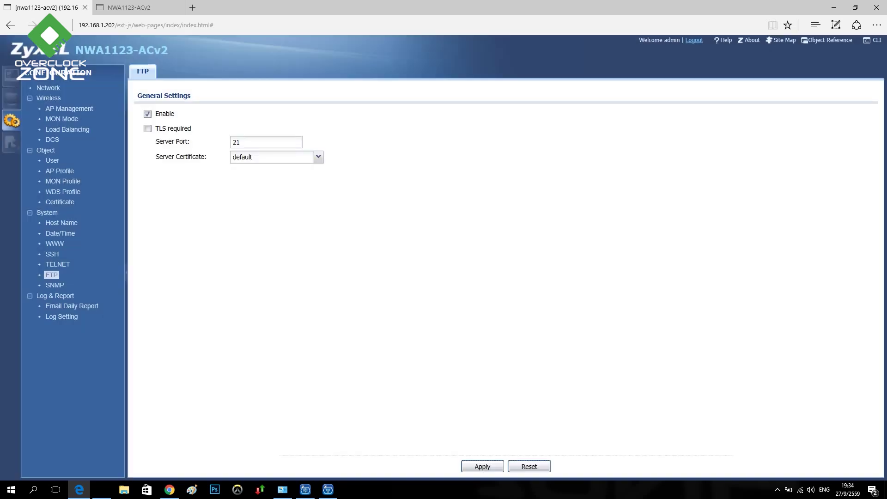
left_click(55, 285)
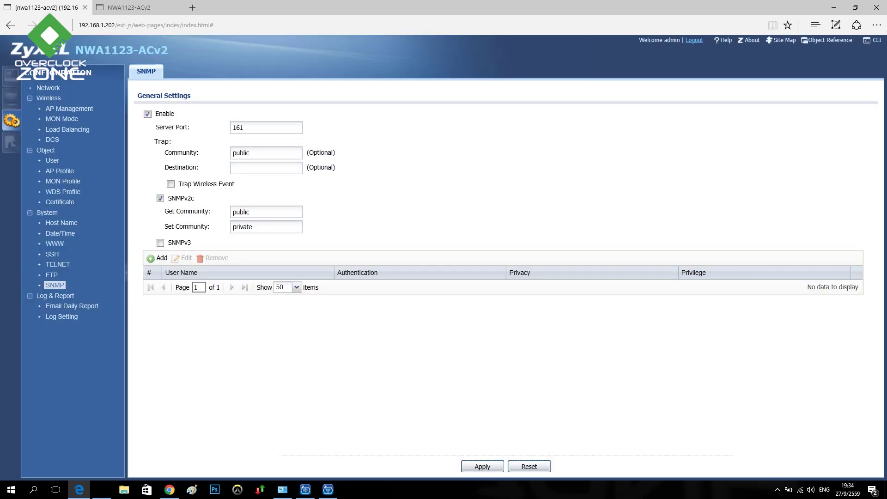
left_click(158, 258)
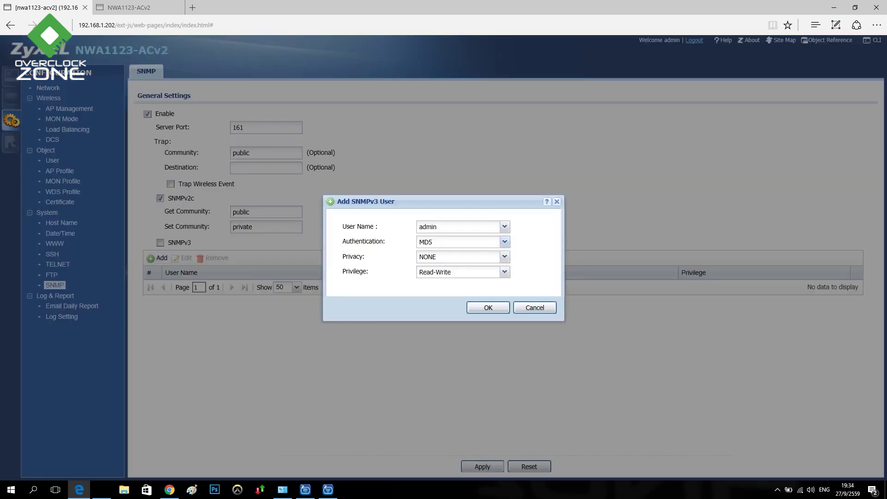
left_click(505, 227)
key("Return")
left_click(535, 307)
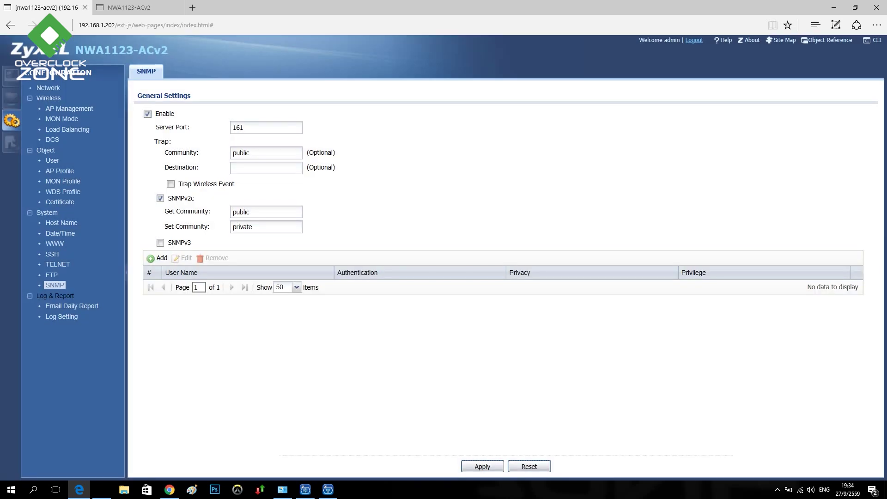
left_click(55, 296)
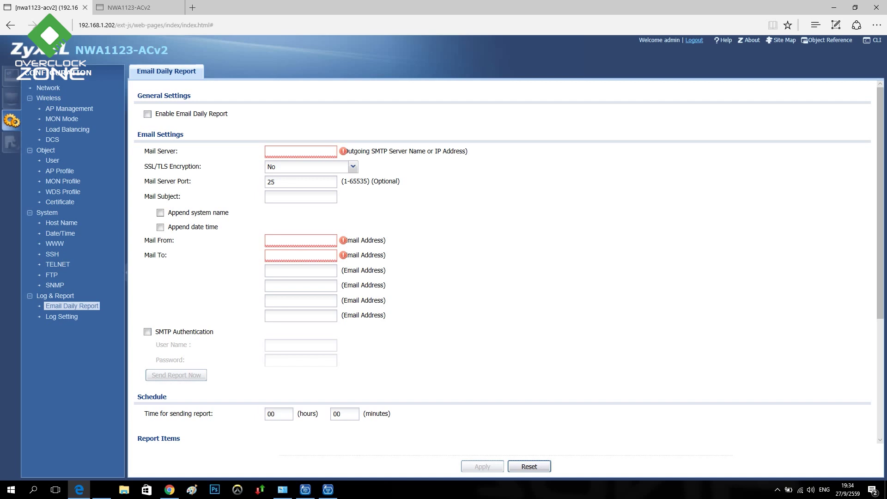
Enable the daily e-mail report, view log settings, and inspect system-default.conf in File Manager
left_click(147, 114)
left_click(61, 317)
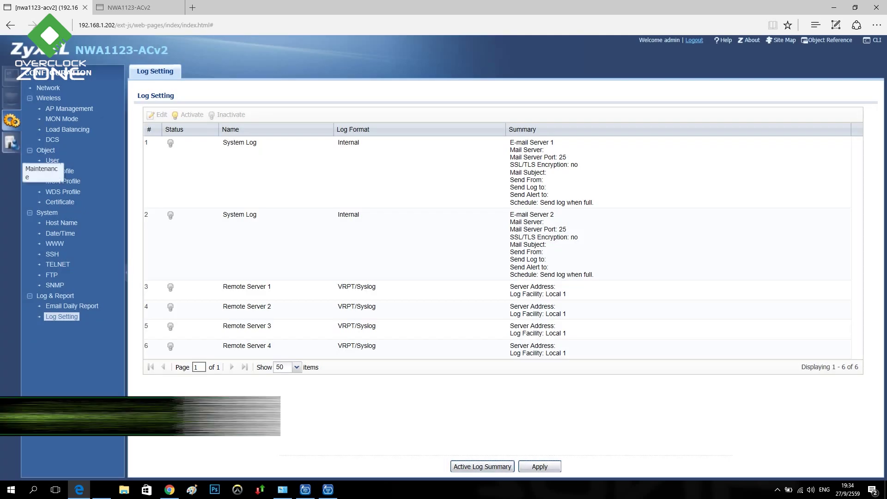
left_click(11, 142)
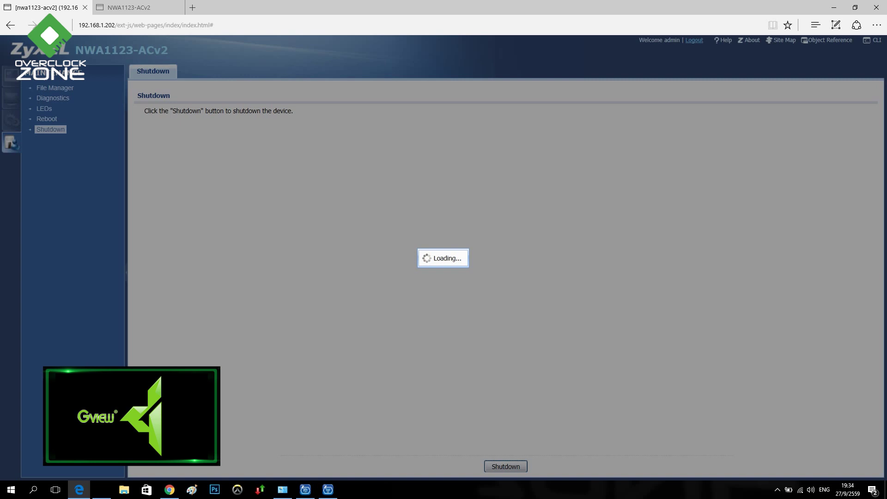
left_click(55, 88)
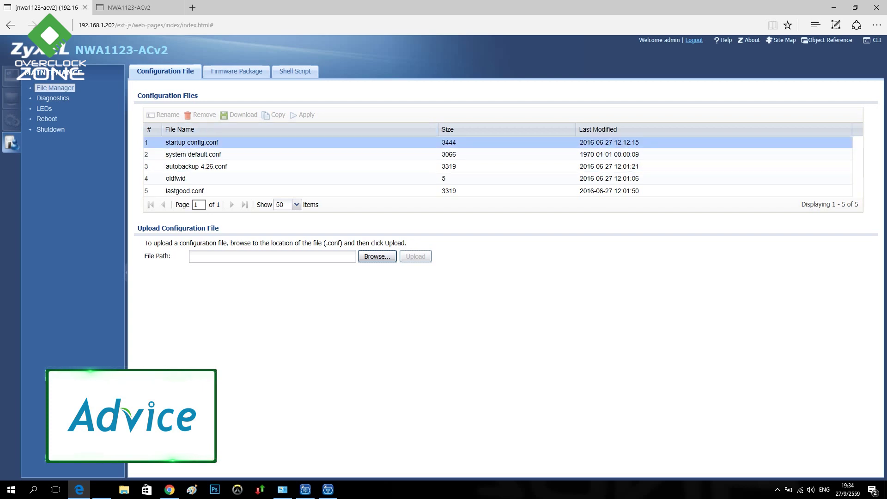
left_click(194, 154)
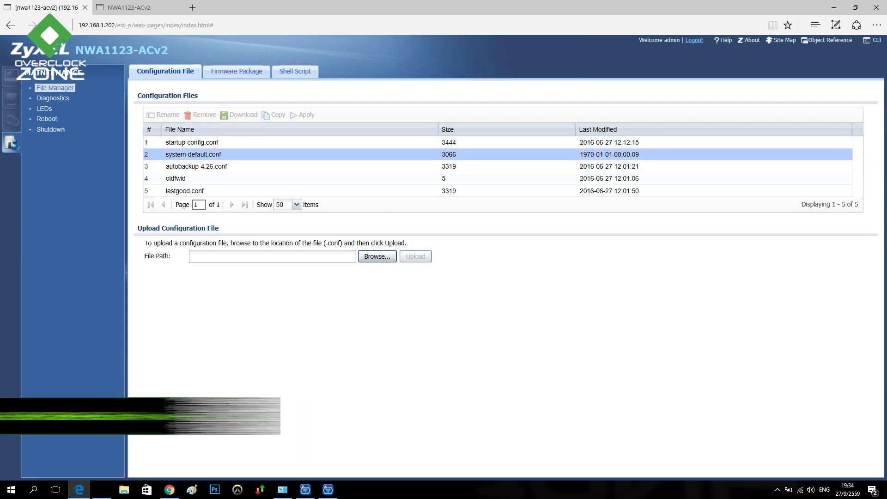
left_click(194, 155)
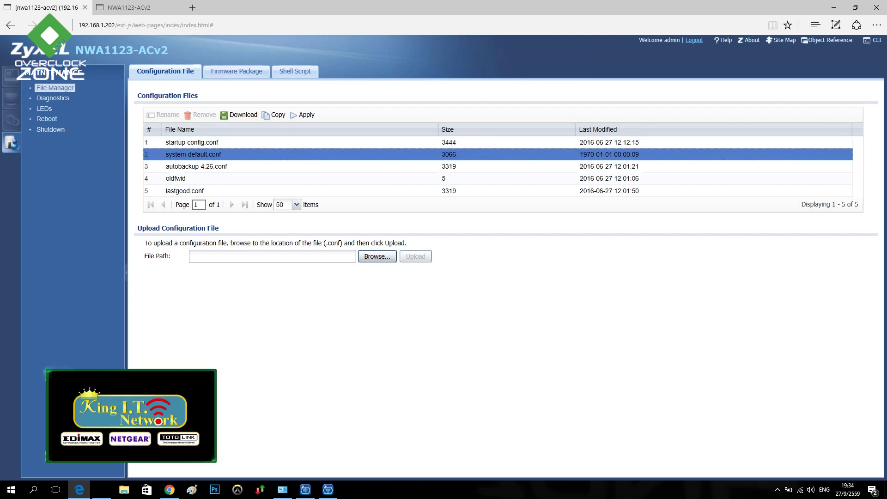
triple_click(178, 228)
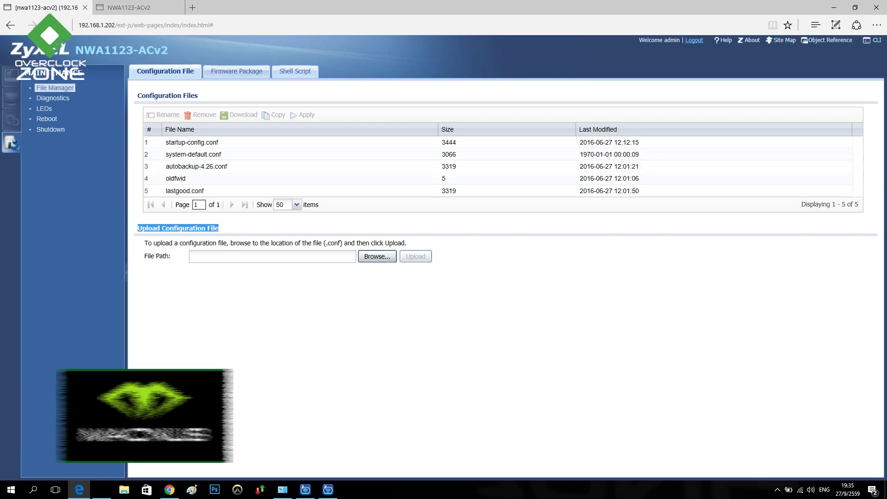
Tour the firmware, shell script, diagnostics, LED, reboot and shutdown pages, ending on Monitor > Log
left_click(237, 71)
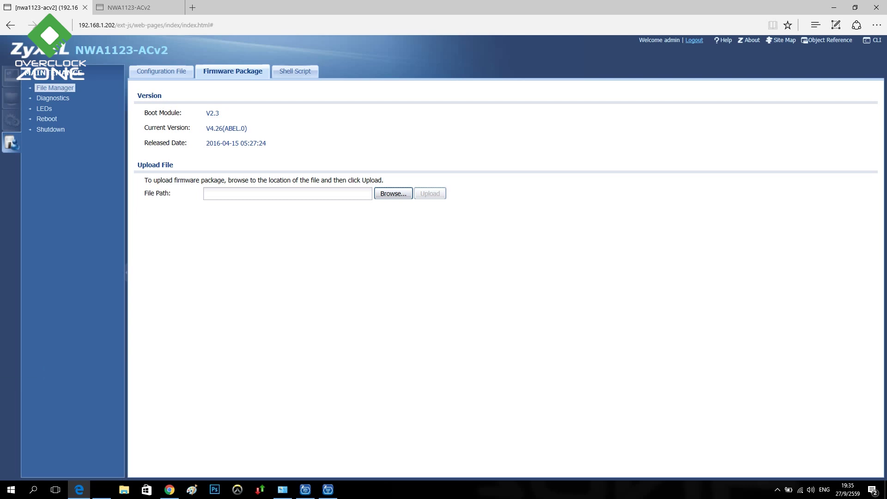
left_click(295, 71)
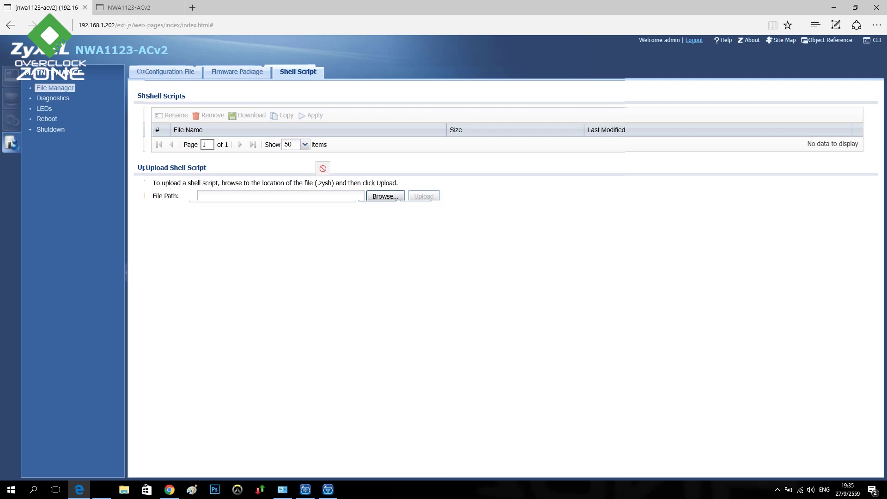
left_click(52, 98)
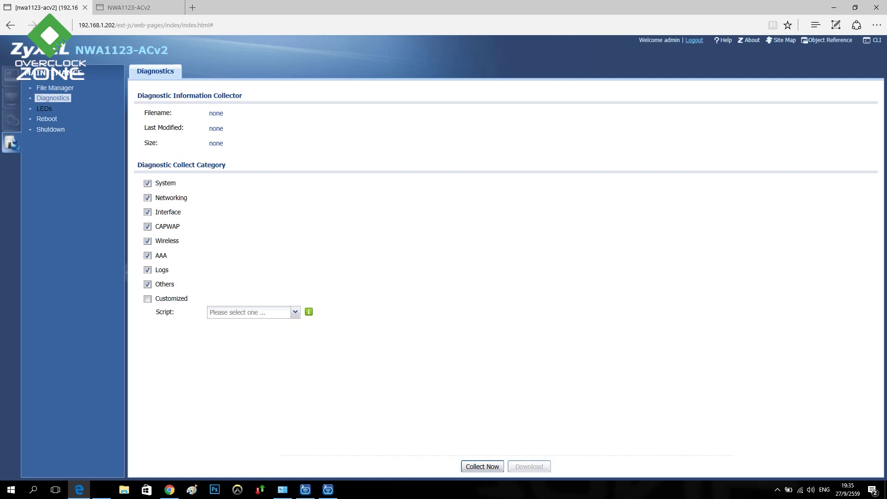
left_click(45, 109)
left_click(47, 119)
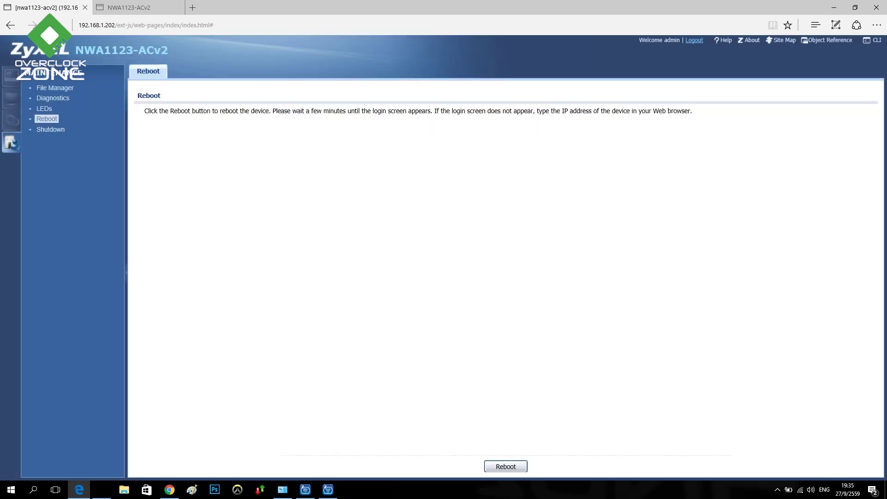
left_click(51, 129)
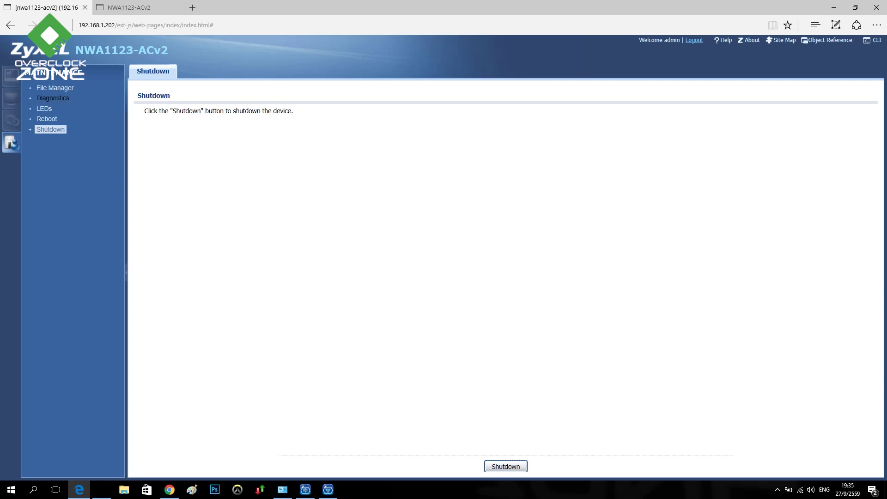
left_click(52, 98)
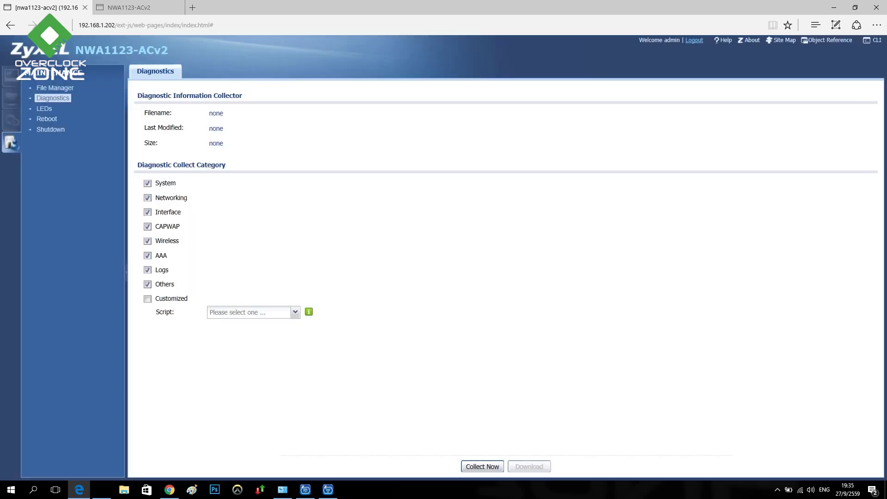
left_click(11, 98)
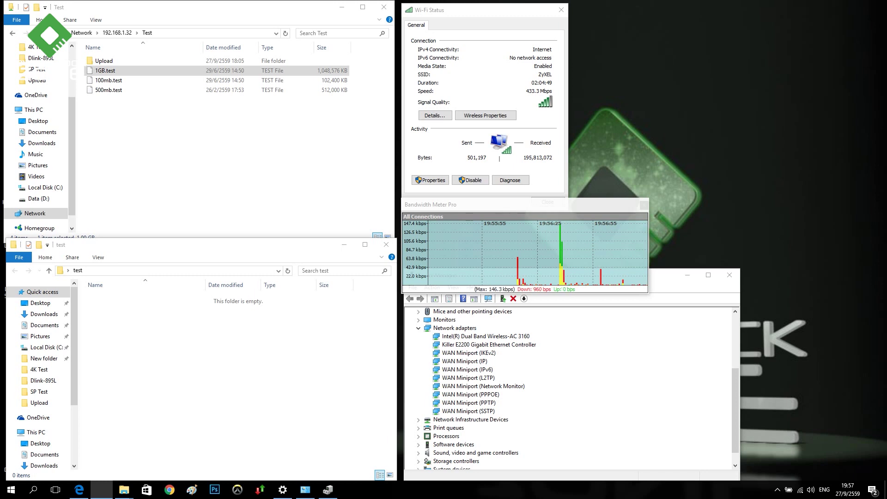
Copy 1GB.test from \\192.168.1.32\Test into the local test folder, then open Upload
left_click(485, 336)
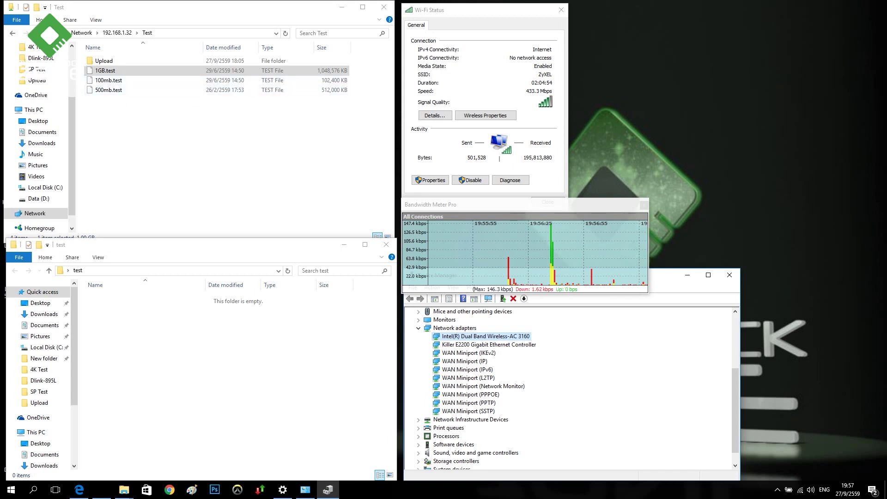
left_click(108, 80)
left_click(105, 70)
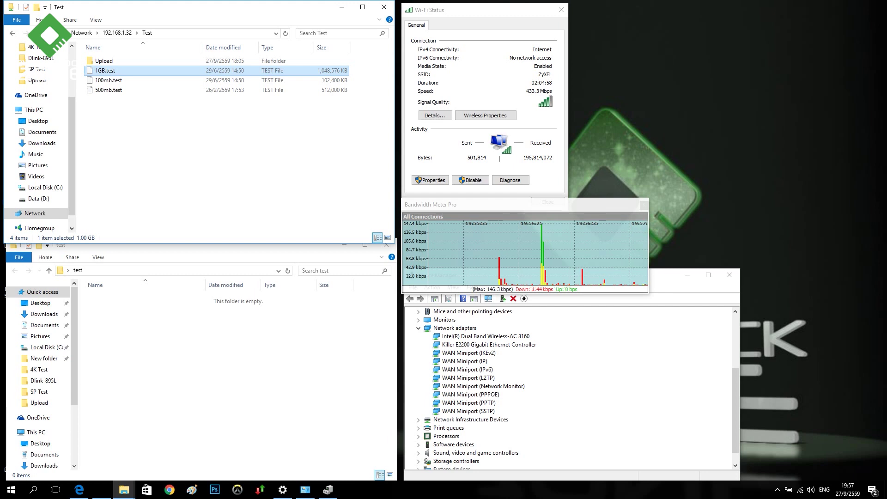
left_click(238, 370)
key("ctrl+v")
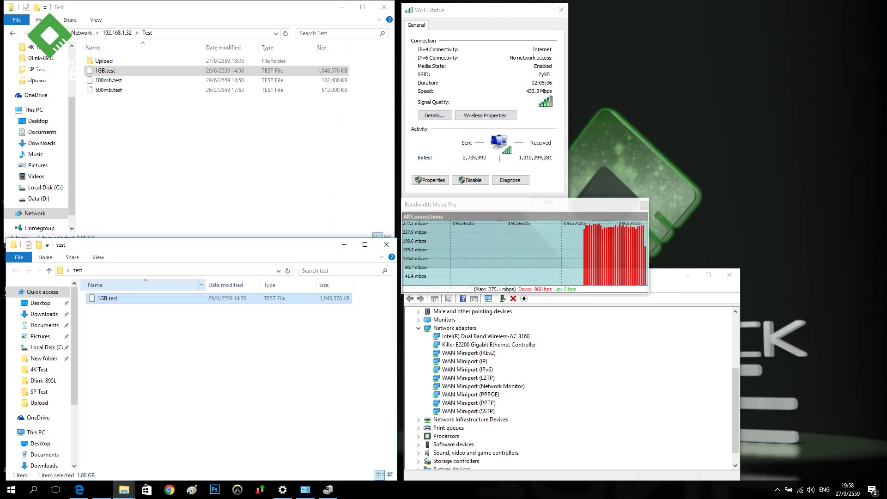
double_click(104, 60)
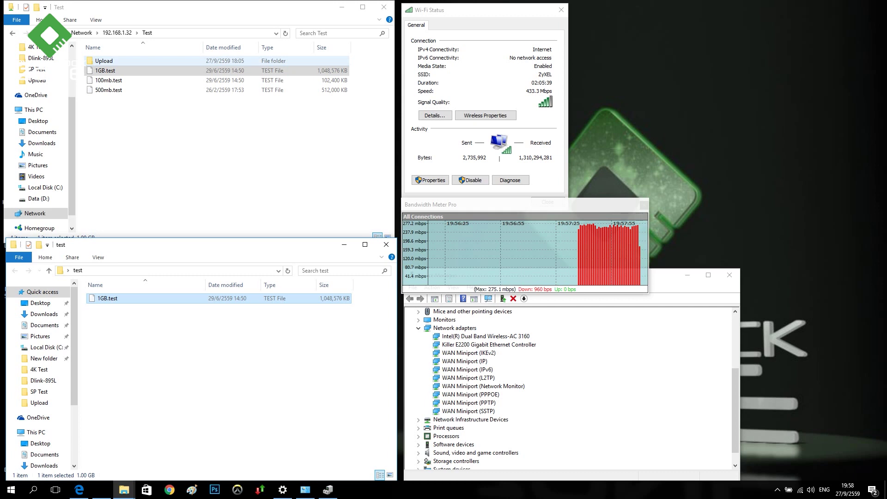
key("alt+Tab")
key("alt+Tab")
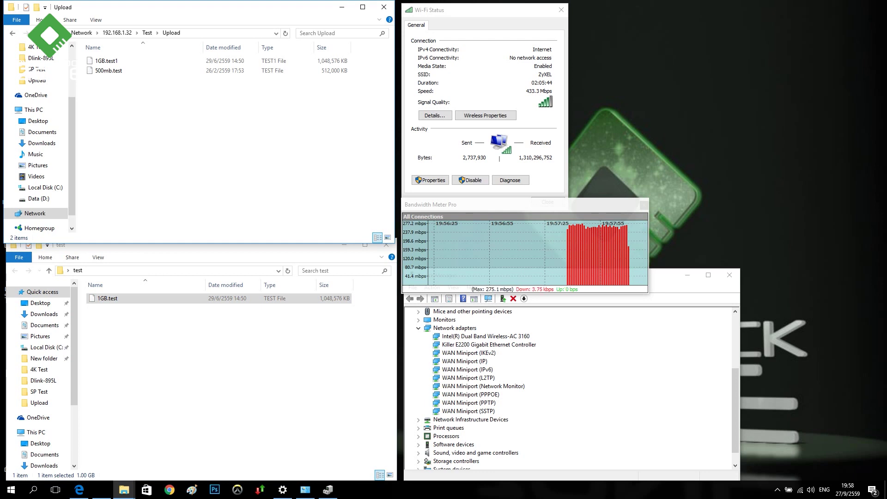
Reset the Bandwidth Meter Pro rates and paste 1GB.test into the share's Upload folder
right_click(613, 263)
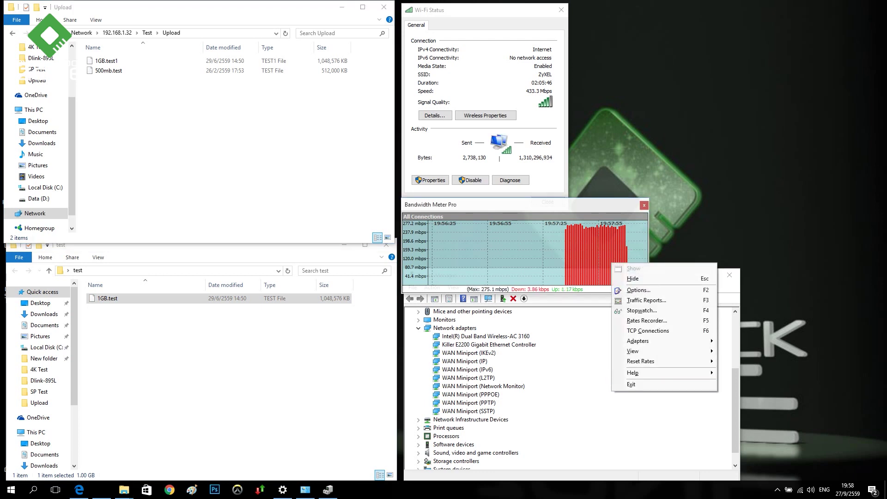
left_click(640, 361)
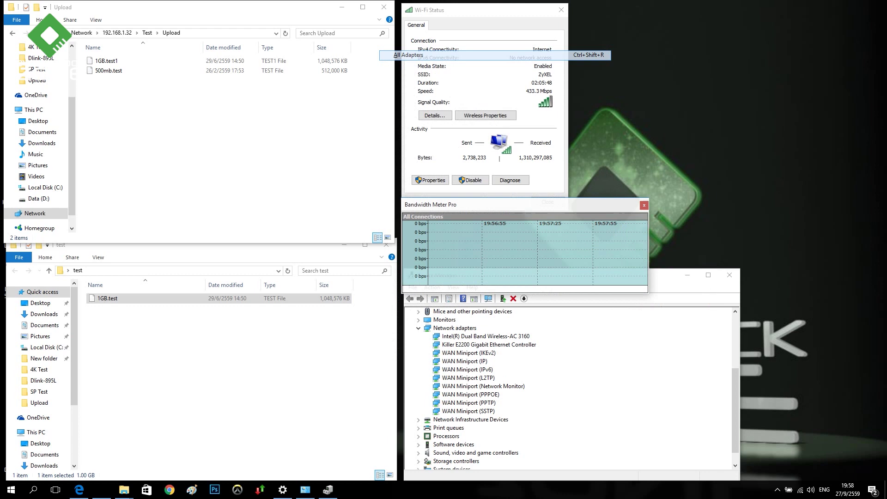
key("ctrl+v")
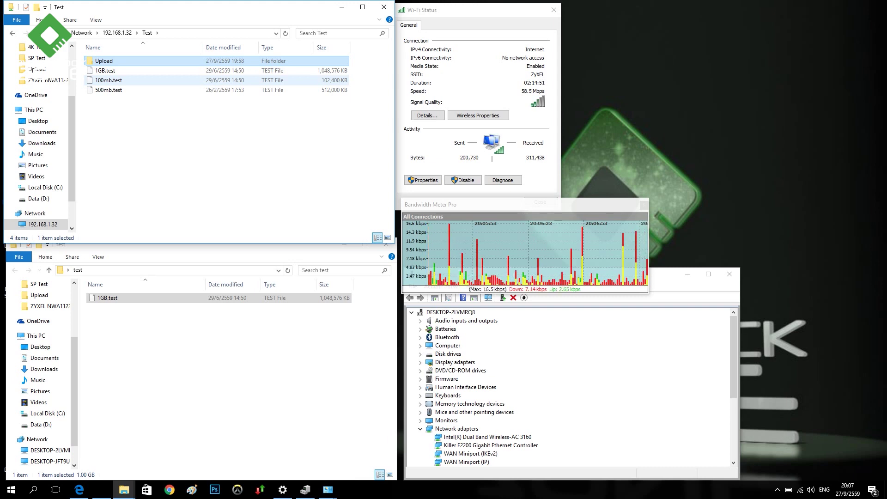
Copy 100mb.test from the share into the local test folder
left_click(108, 80)
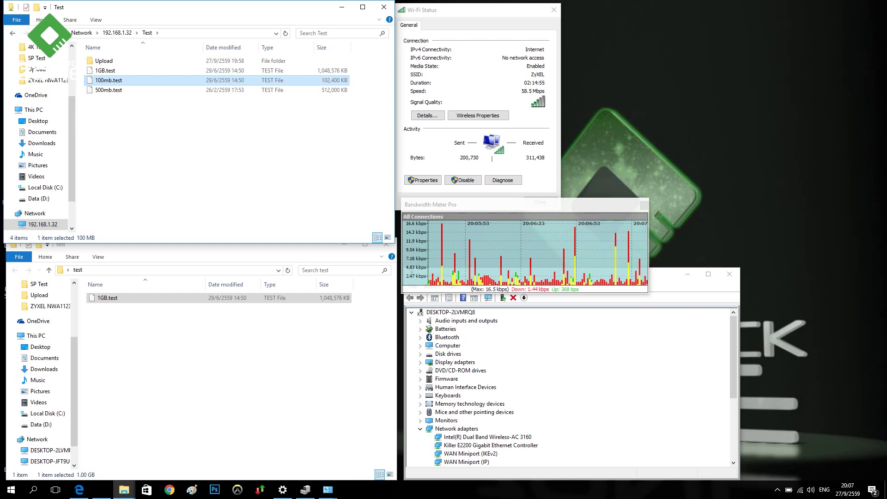
left_click(217, 393)
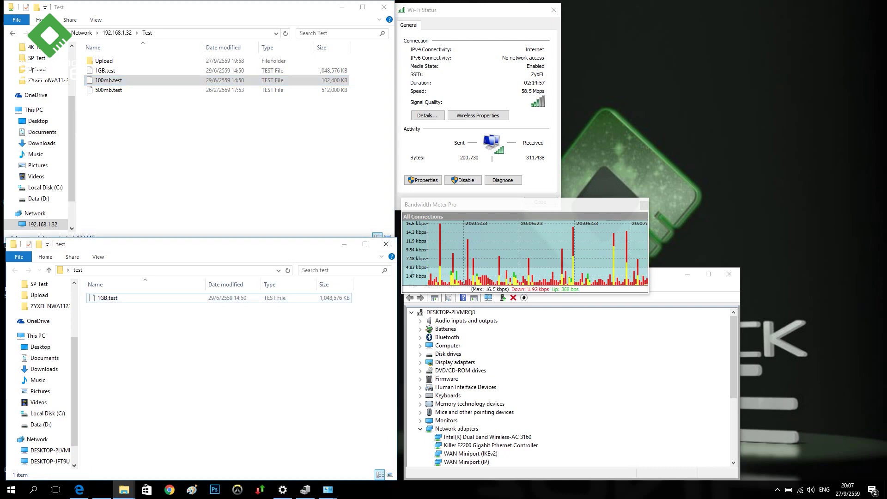
key("ctrl+v")
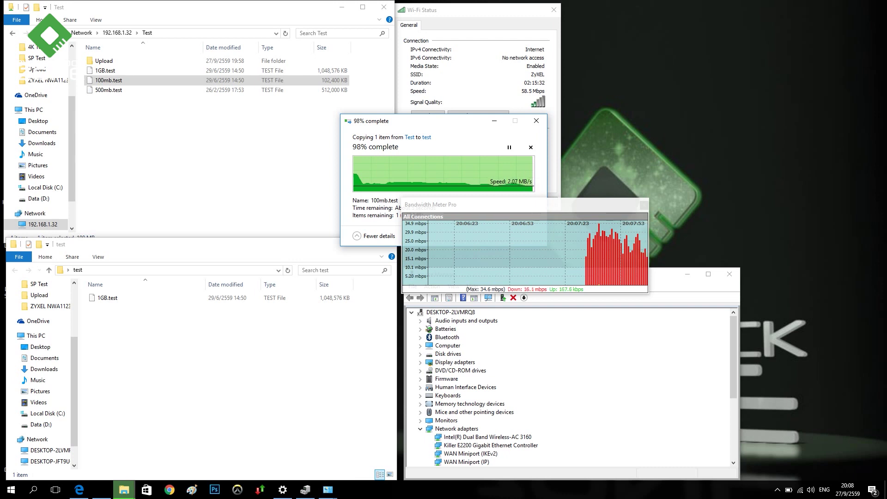
Open the share's Upload folder and reset the bandwidth meter rates
double_click(104, 60)
right_click(594, 247)
left_click(614, 258)
key("Return")
Rename the local copy to 100mb.testvv and paste it into the Upload folder
left_click(111, 307)
key("F2")
key("End")
type("vv")
key("Return")
key("ctrl+c")
key("alt+Tab")
key("ctrl+v")
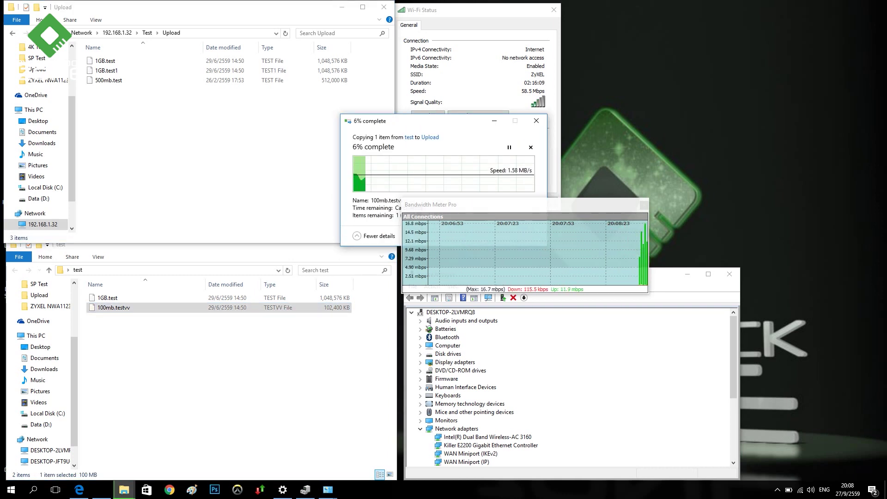